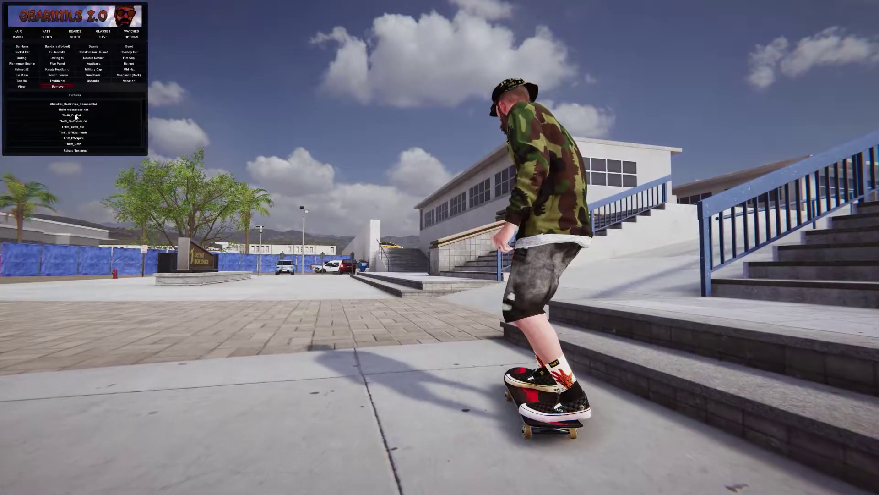
Step: Try two different hat textures, then open the SKINS > Socks folder in the character screen
click(74, 126)
click(69, 133)
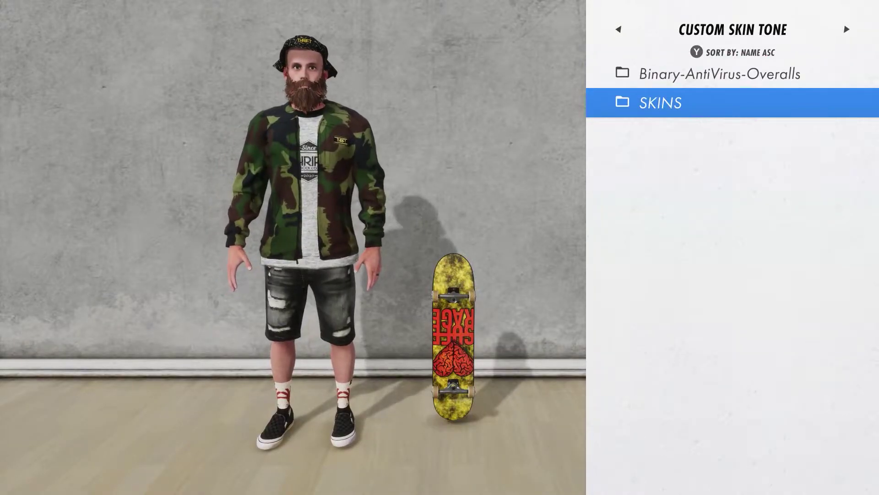
click(719, 73)
key(Down)
key(Return)
key(Down)
key(Down)
key(Down)
key(Down)
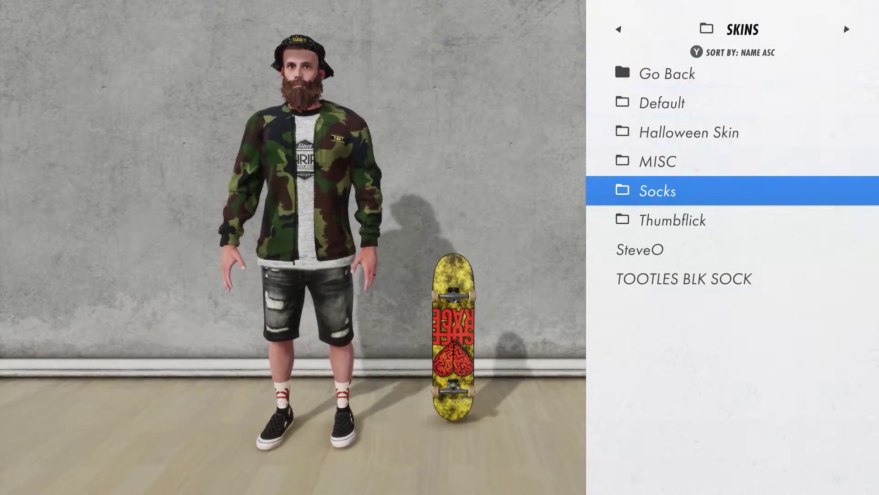
key(Return)
Step: Open PRO > Crusty and preview several Crusty sock designs, starting with BonesBorder
key(Down)
key(Down)
key(Down)
key(Down)
key(Down)
key(Return)
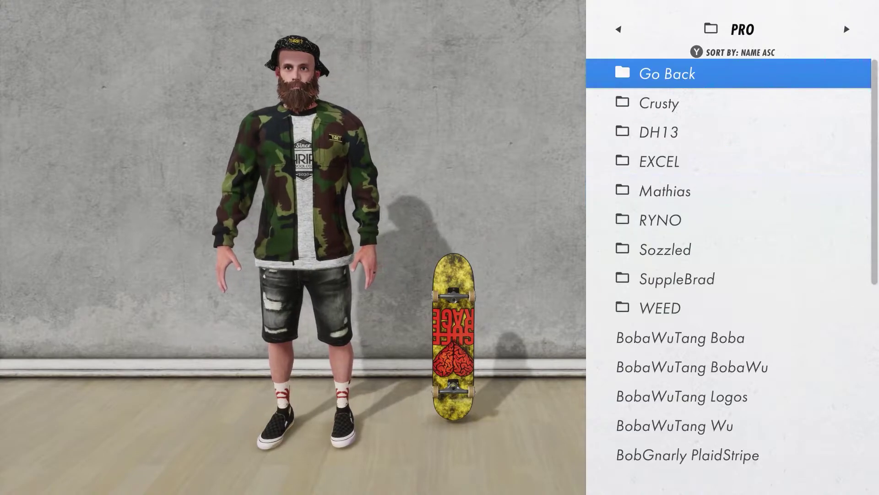
key(Down)
key(Return)
key(Down)
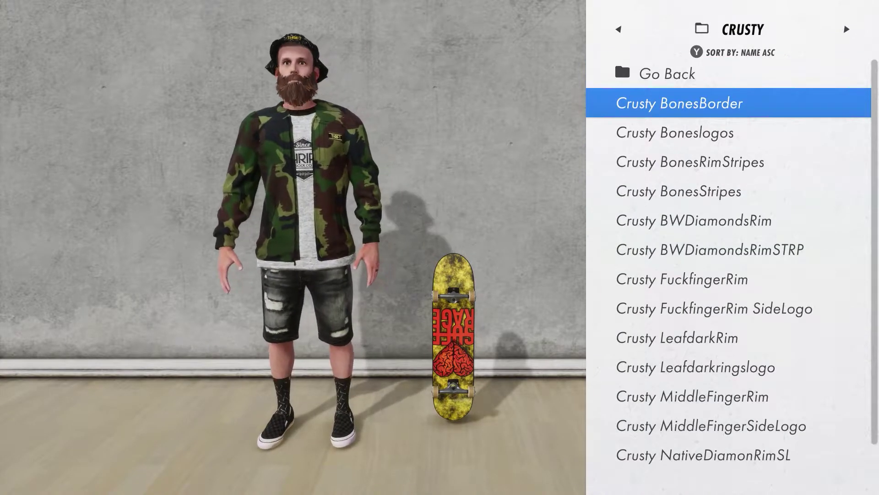
key(Down)
key(Down)
key(Down)
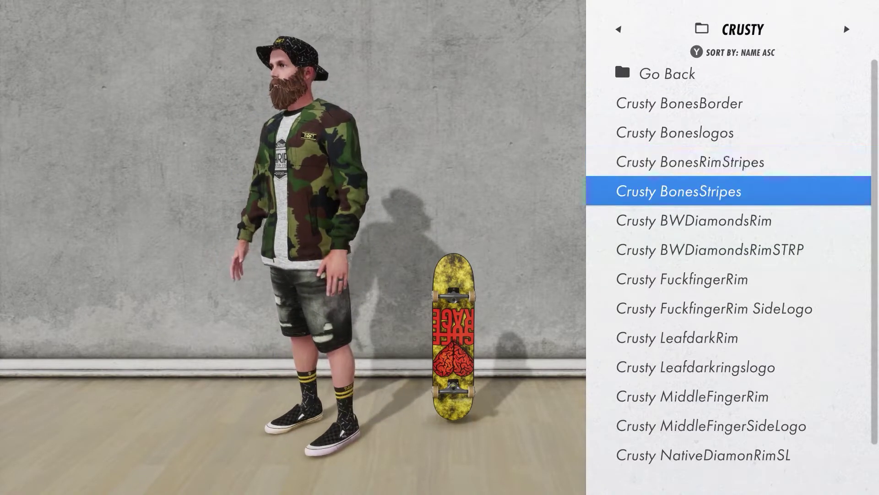
key(Down)
key(Down)
key(Down)
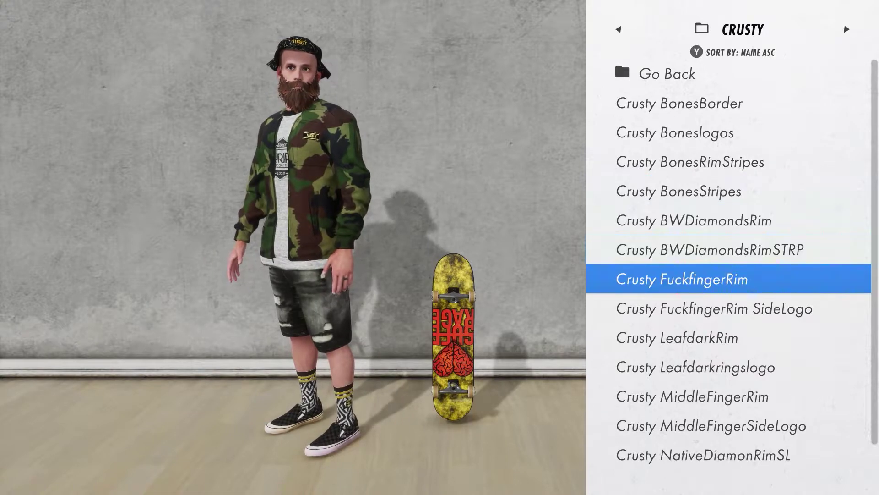
key(Down)
key(Down)
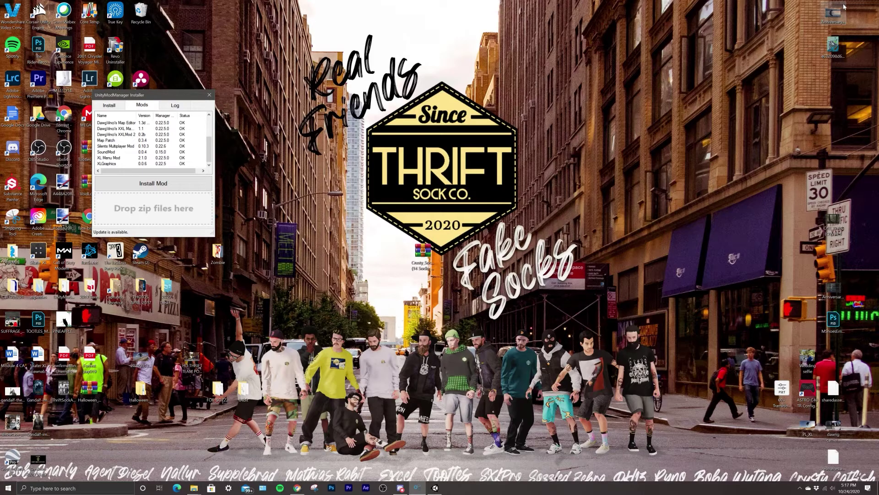
Step: Show the mod.io XLMenuMod page and the UnityModManager installer, then the File Explorer windows
click(297, 489)
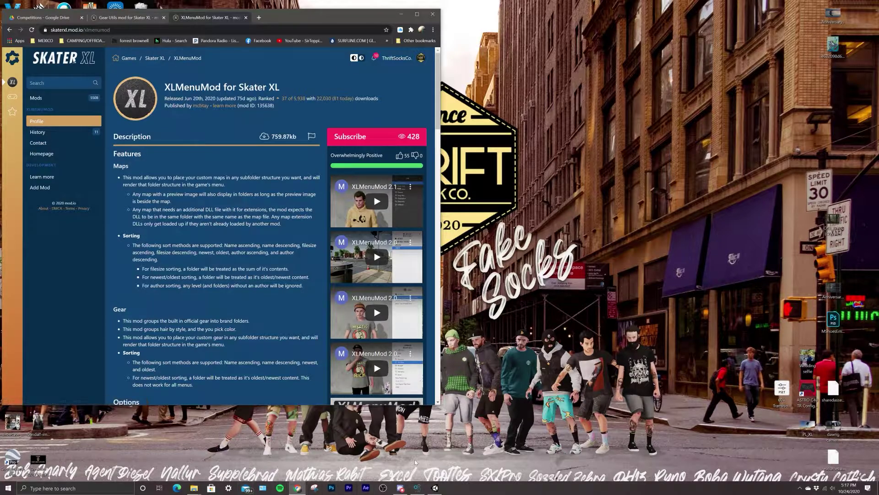
click(417, 488)
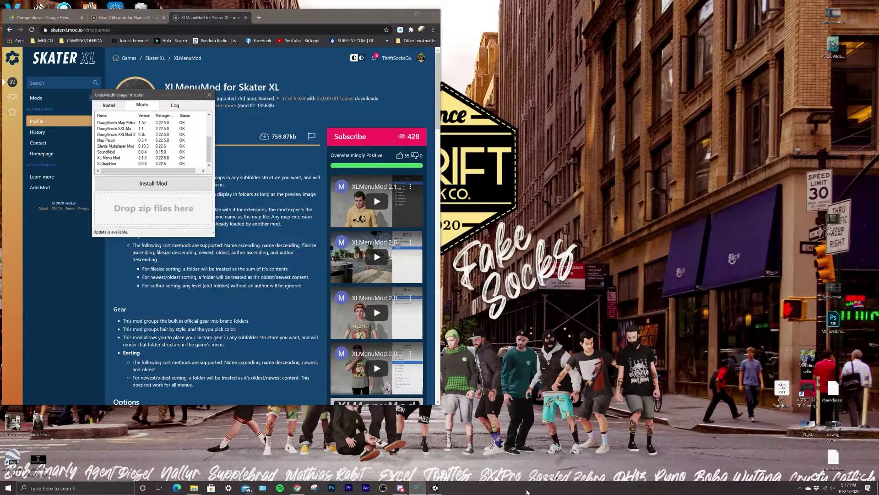
click(194, 488)
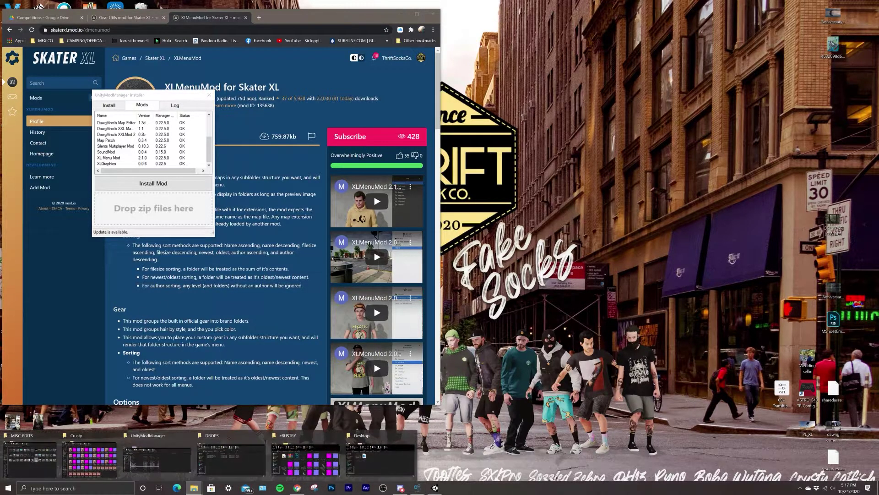
Step: From the Crusty Explorer window, navigate to Documents > SkaterXL > Gear > SKINS > Socks
mouse_move(291, 442)
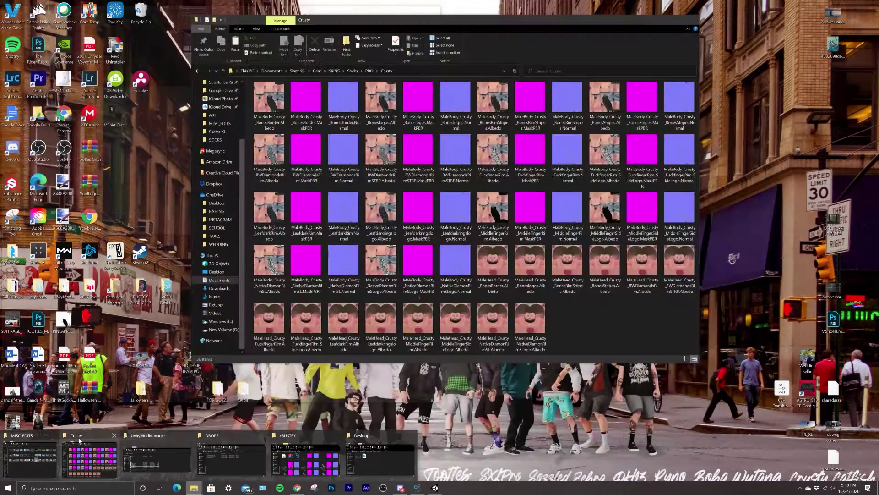
click(81, 440)
click(317, 70)
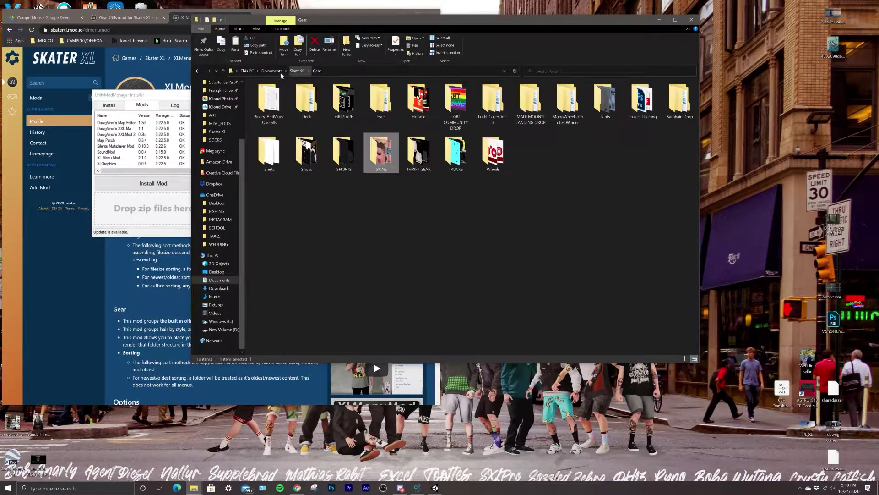
click(297, 70)
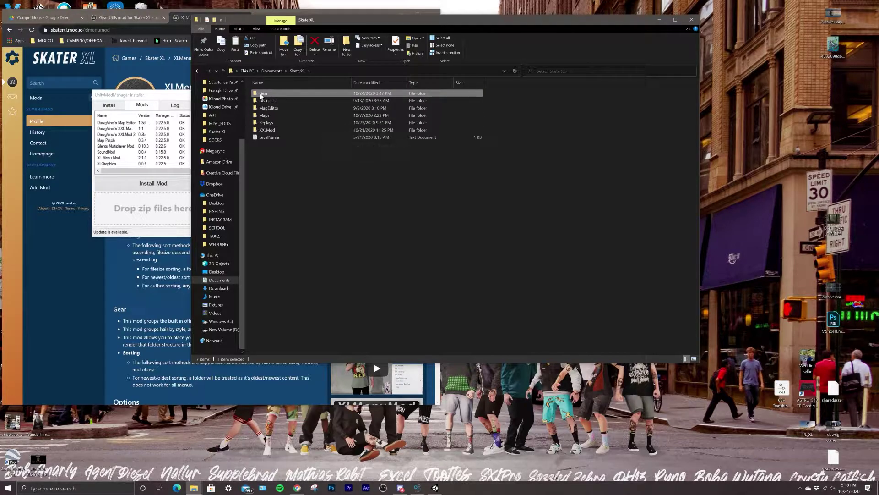
double_click(257, 95)
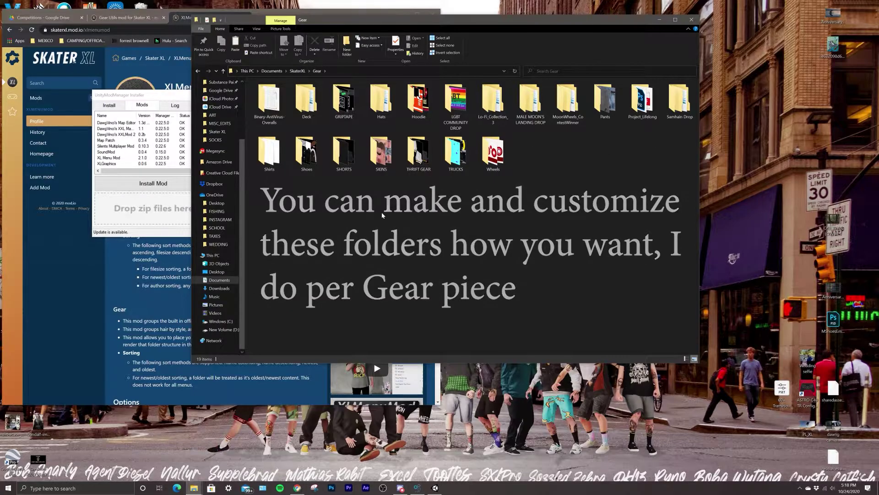
double_click(386, 157)
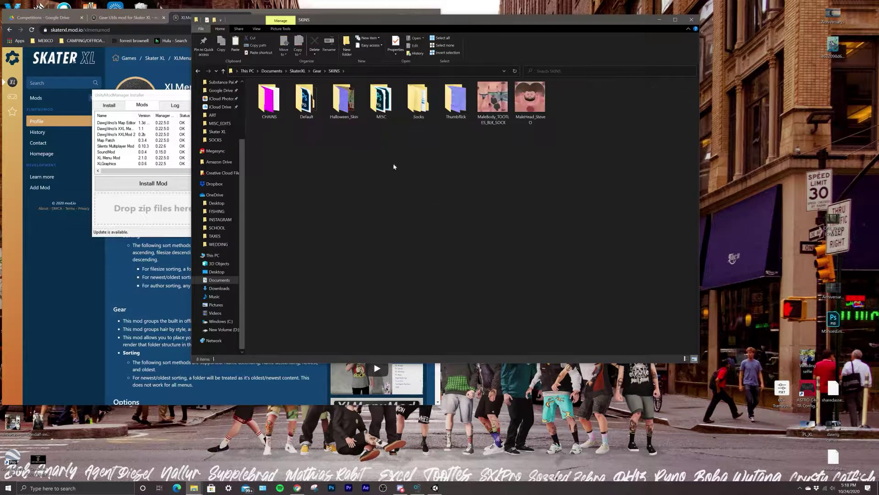
double_click(418, 98)
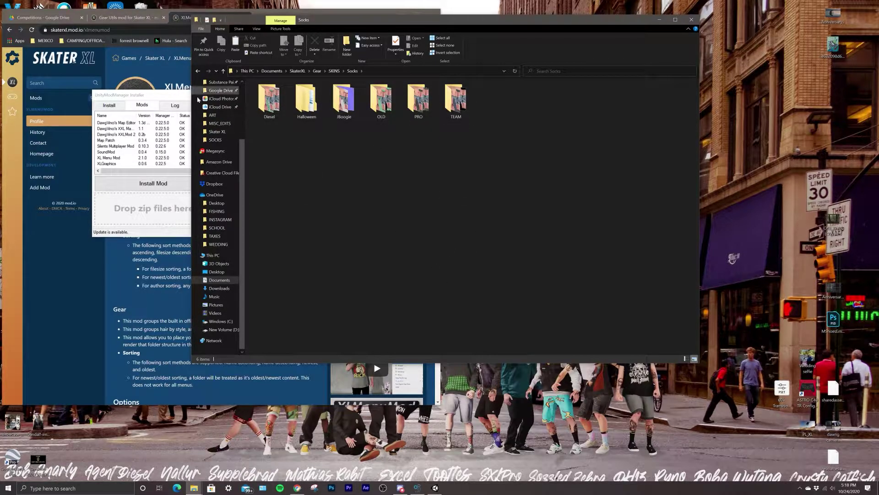
click(197, 489)
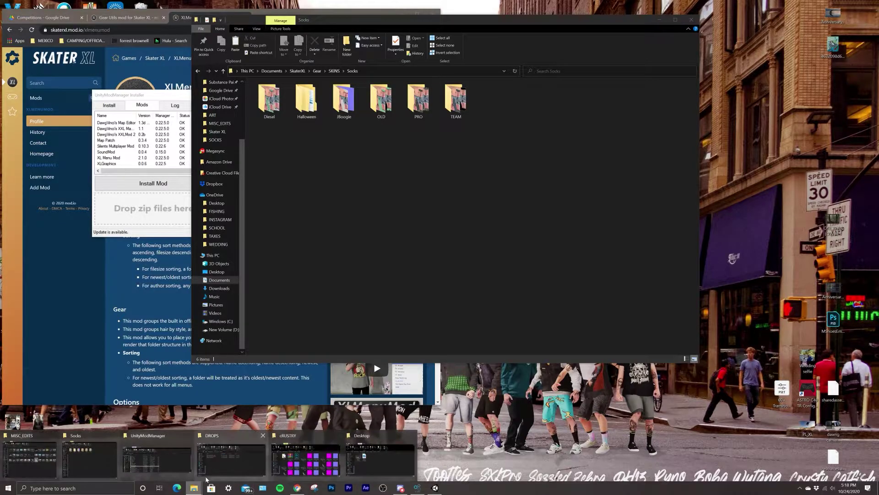
mouse_move(232, 464)
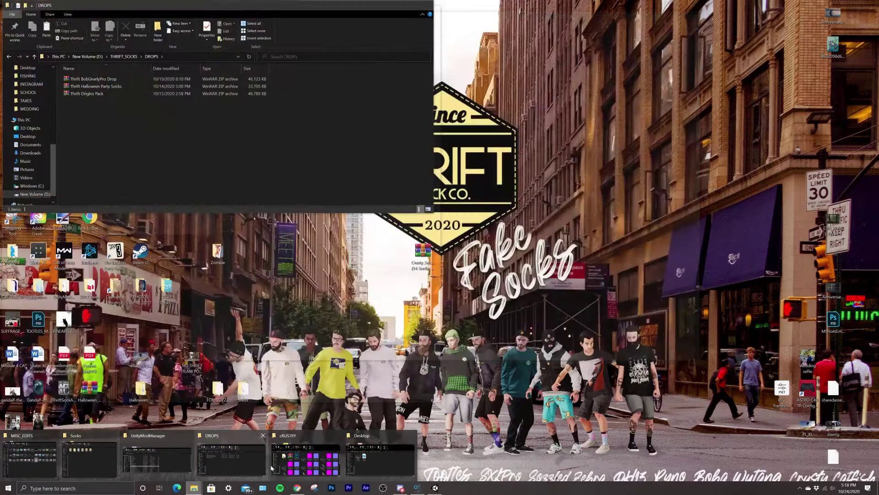
Step: Open Crusty_Socks_V3.zip in WinRAR, select all 42 PNGs, and drag them toward the Socks folder
click(306, 459)
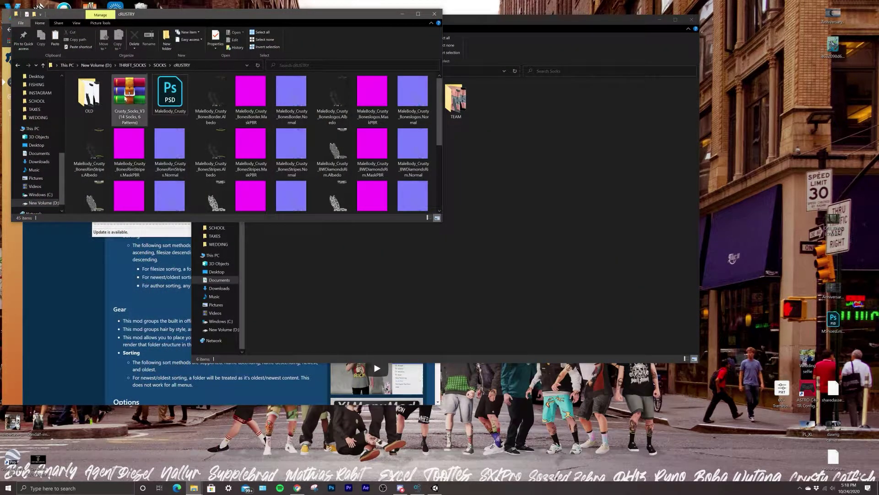
click(129, 95)
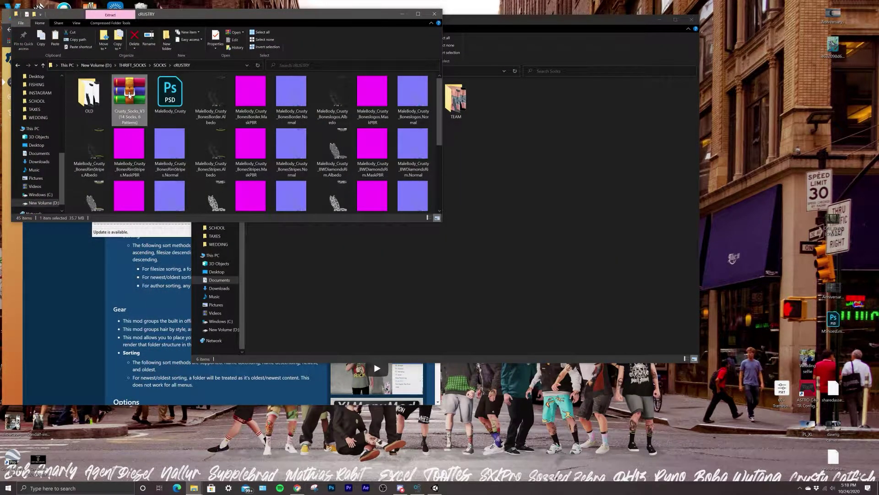
mouse_move(129, 95)
mouse_down()
mouse_move(713, 213)
mouse_move(668, 300)
mouse_move(475, 247)
mouse_move(129, 123)
mouse_move(129, 105)
mouse_up()
double_click(128, 99)
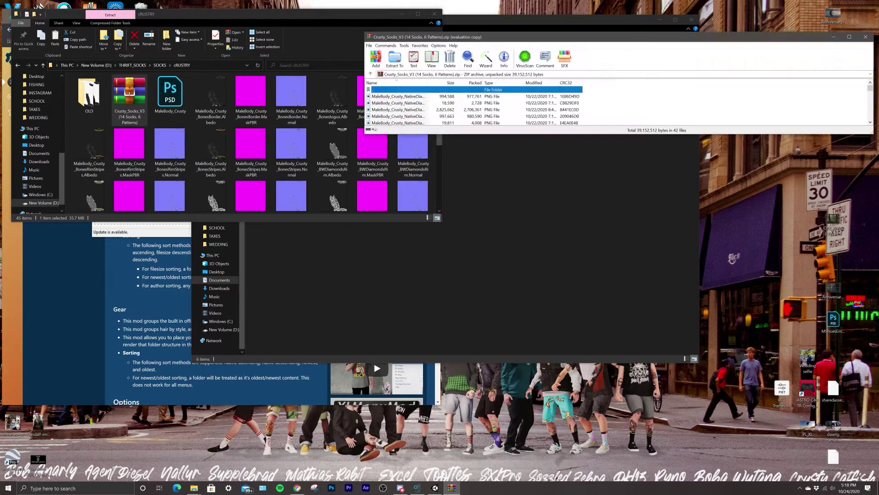
click(402, 96)
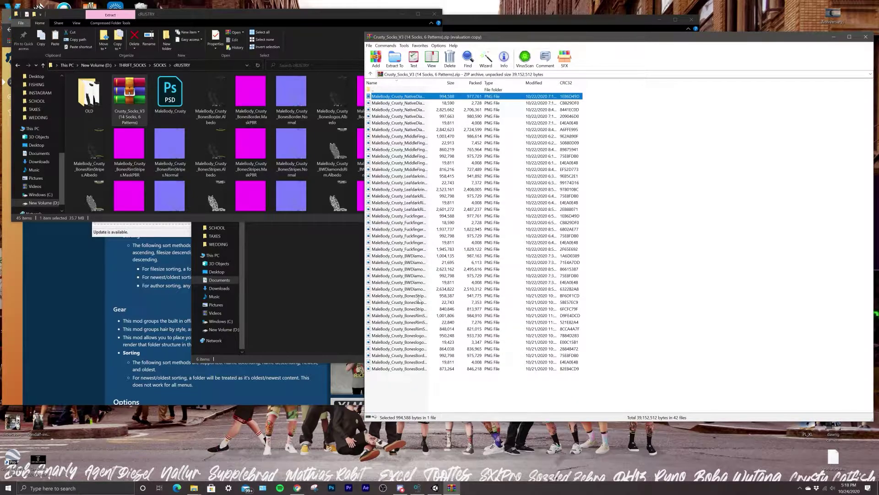
shift+click(413, 368)
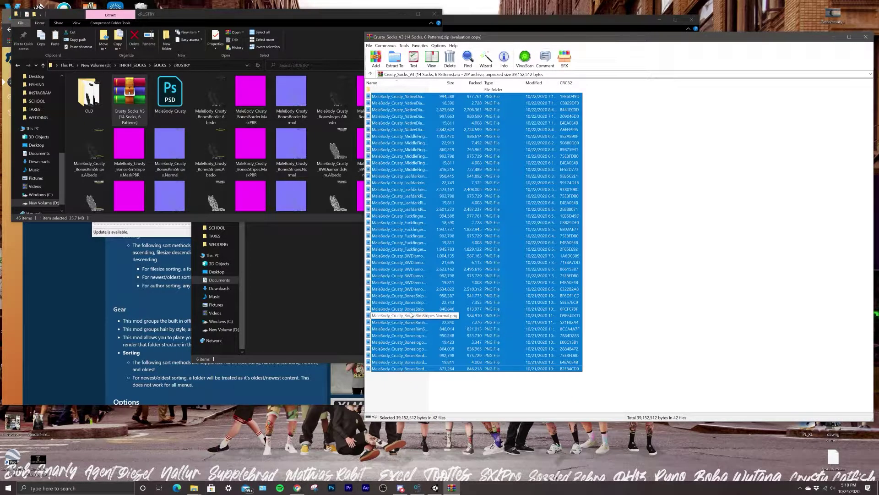
drag(411, 316, 308, 281)
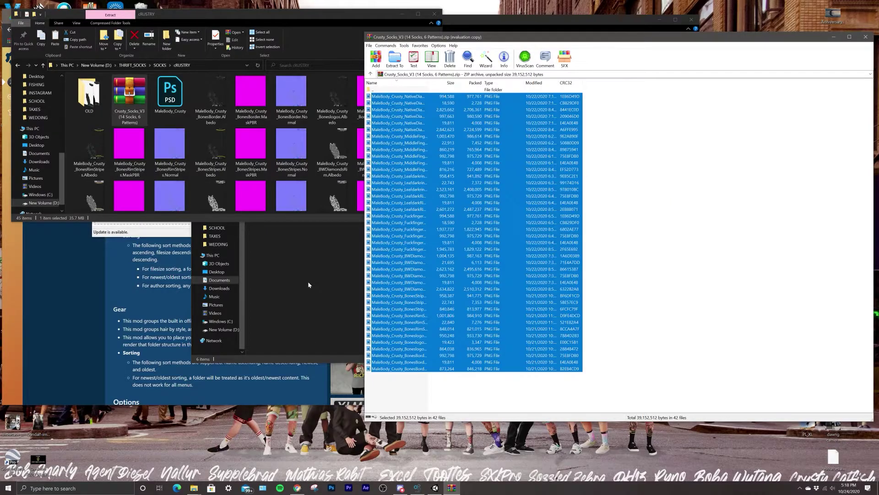
click(308, 282)
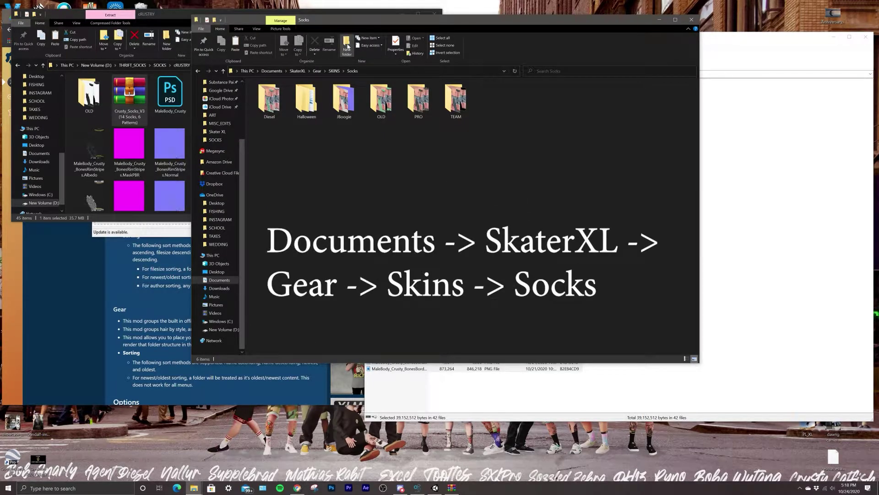
Step: Create a CRUSTY_DROP folder under Socks, paste the 42 PNGs into it, and view them as large icons
click(347, 43)
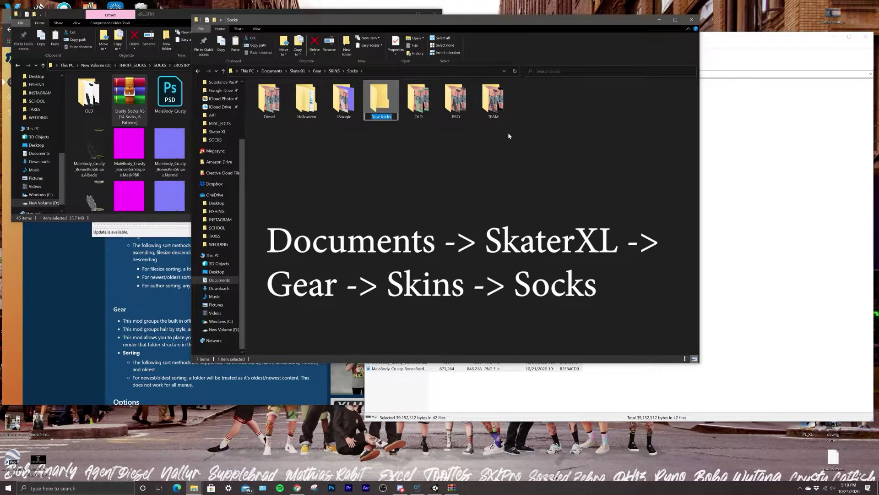
text(CRUSTY_DROP)
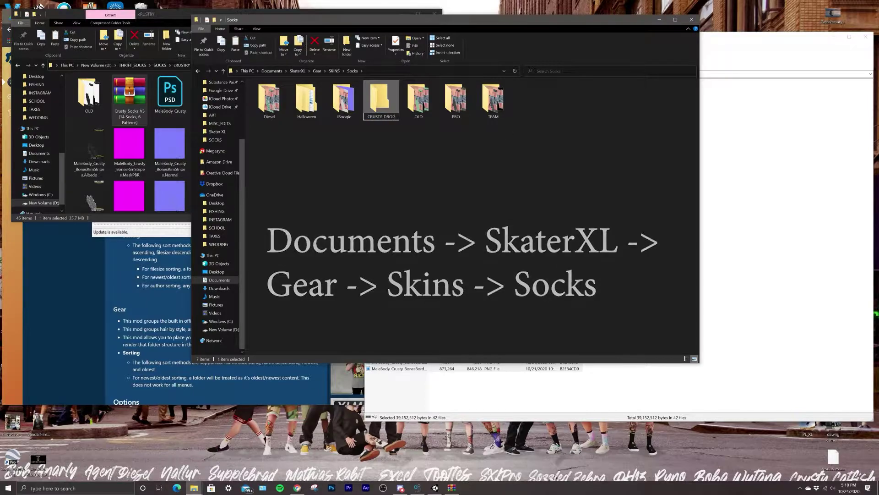
click(351, 75)
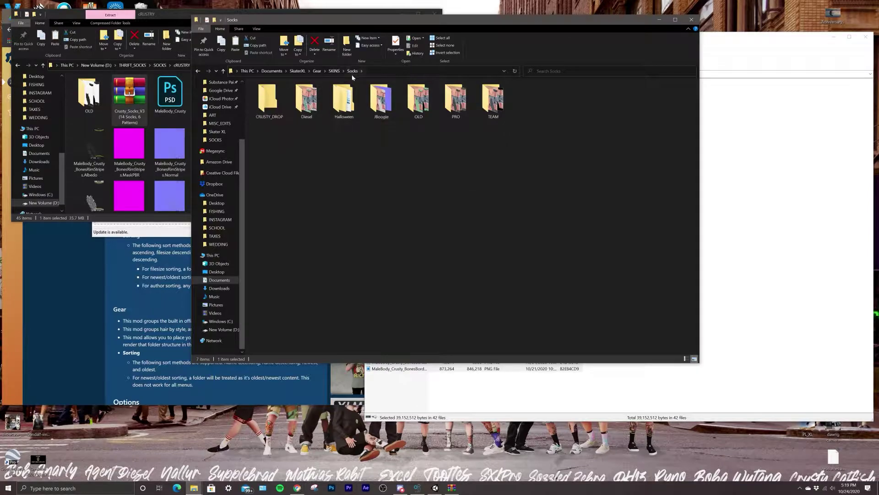
double_click(262, 104)
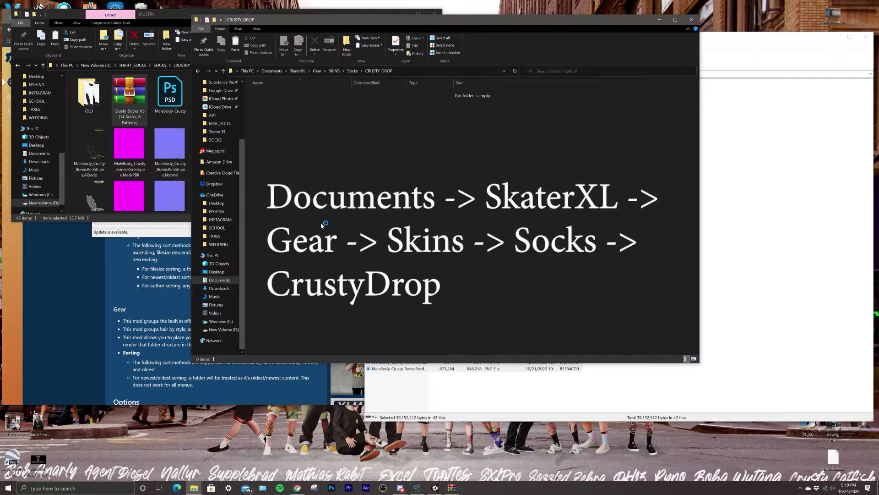
key(ctrl+v)
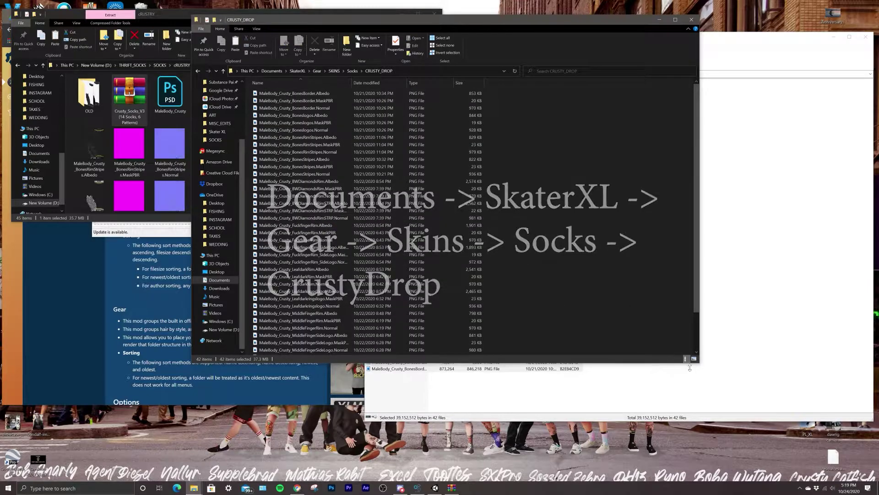
click(693, 359)
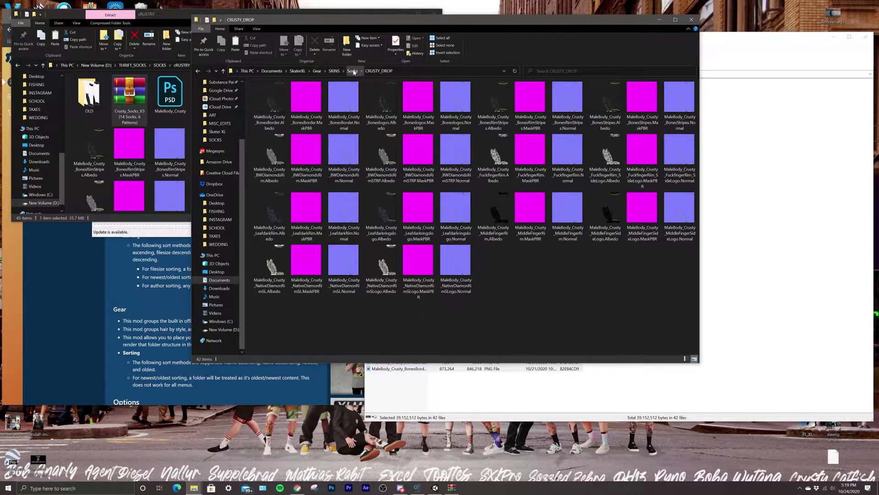
Step: From the SKINS folder, open MaleBody_TOOTLES_BLK_SOCK.png with Adobe Photoshop 2021
click(352, 71)
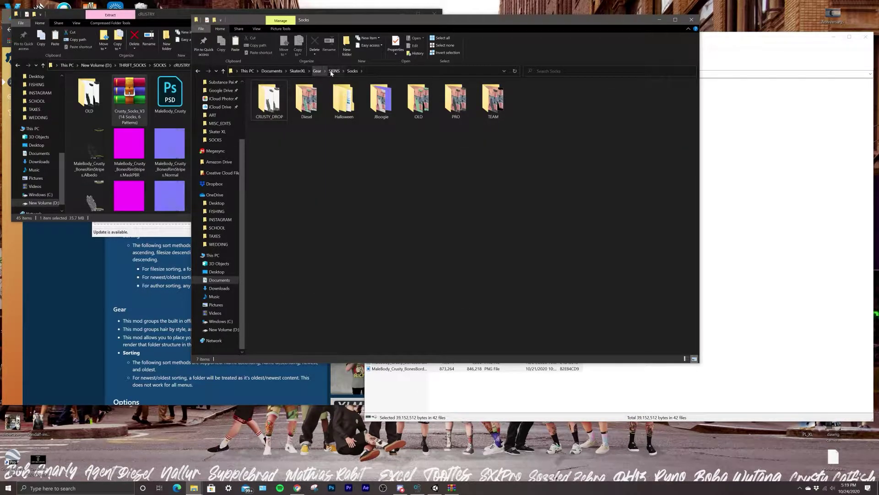
click(332, 72)
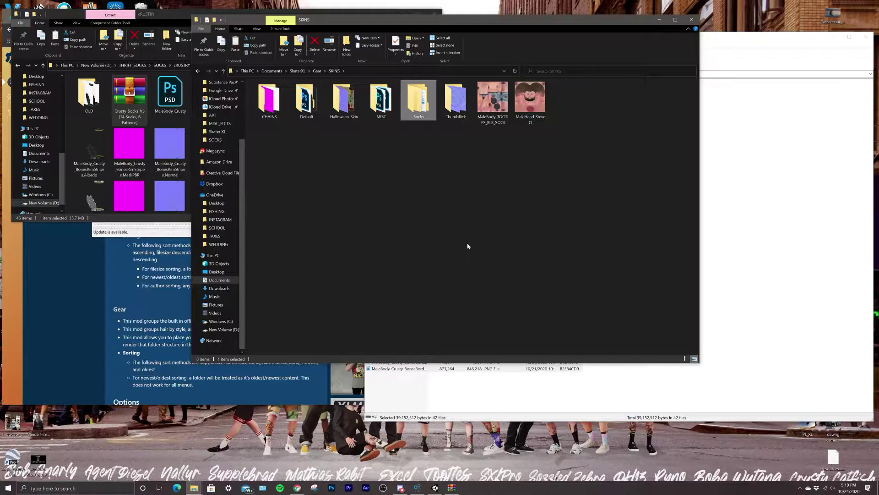
click(521, 158)
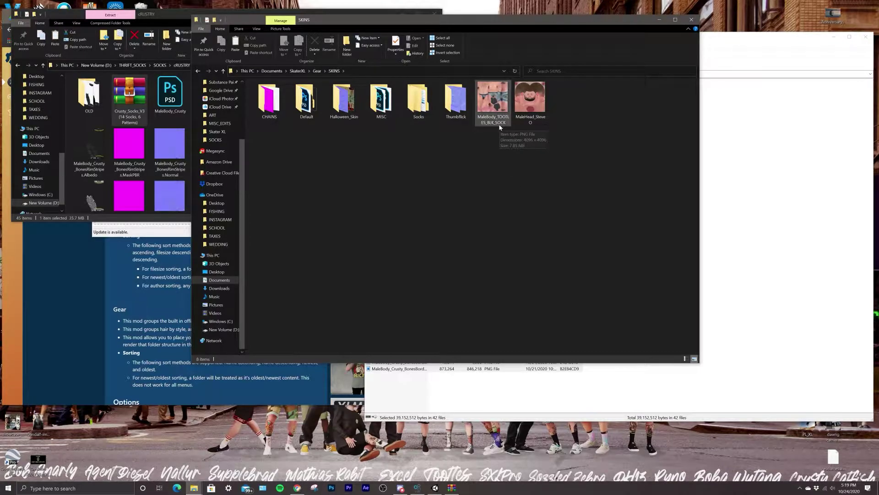
click(498, 106)
right_click(499, 105)
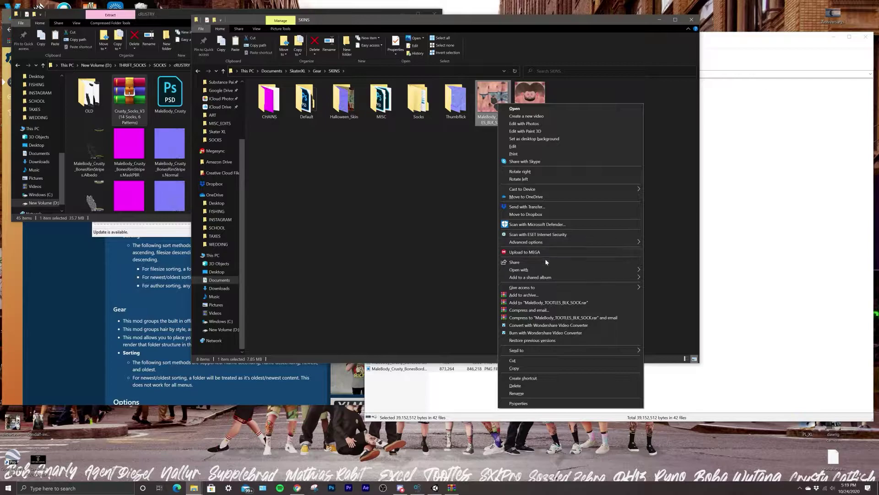
mouse_move(550, 269)
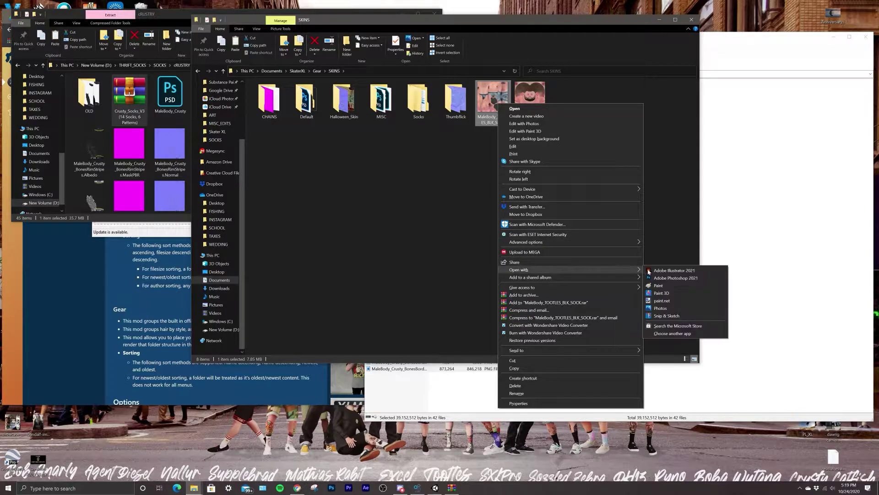
click(672, 277)
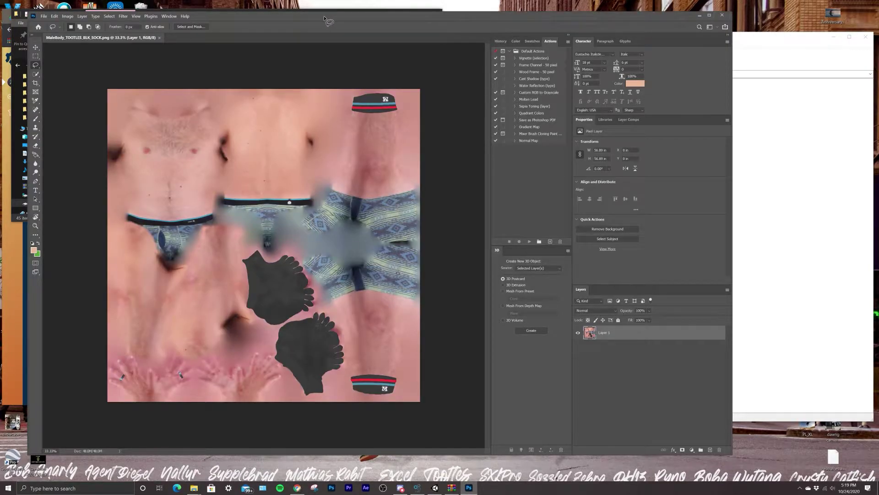
Step: Shift the Photoshop window right to reveal the File Explorer window behind it
drag(316, 20, 396, 32)
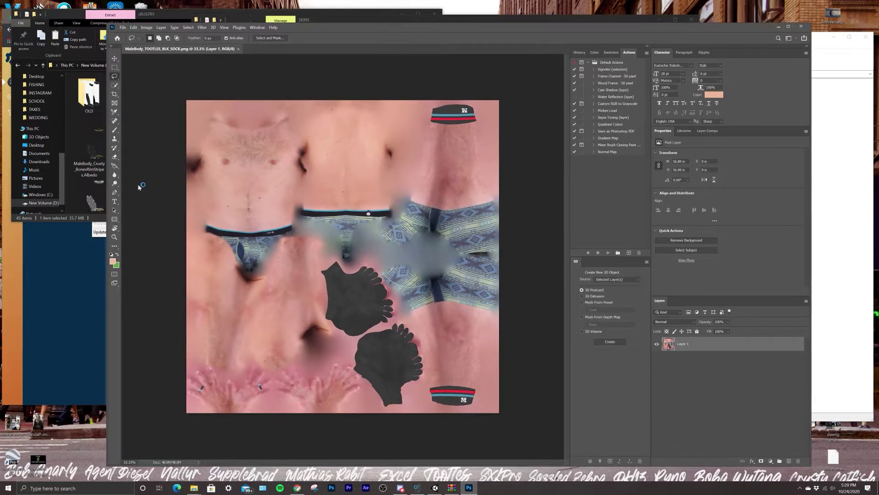
Step: Return to File Explorer and open the Socks > CRUSTY_DROP folder
click(324, 22)
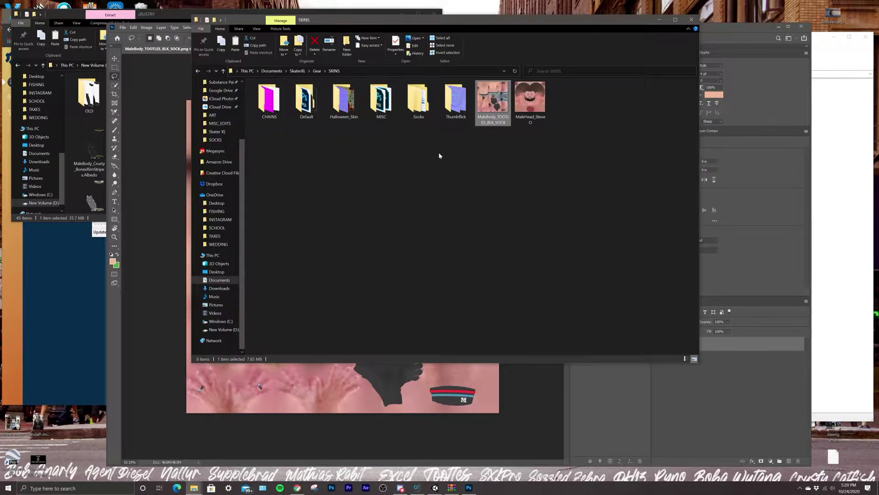
click(423, 106)
double_click(423, 106)
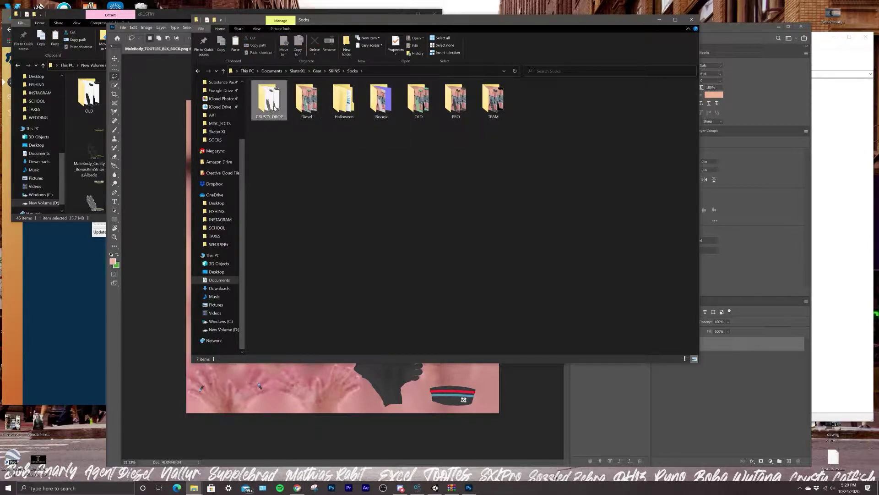
double_click(271, 104)
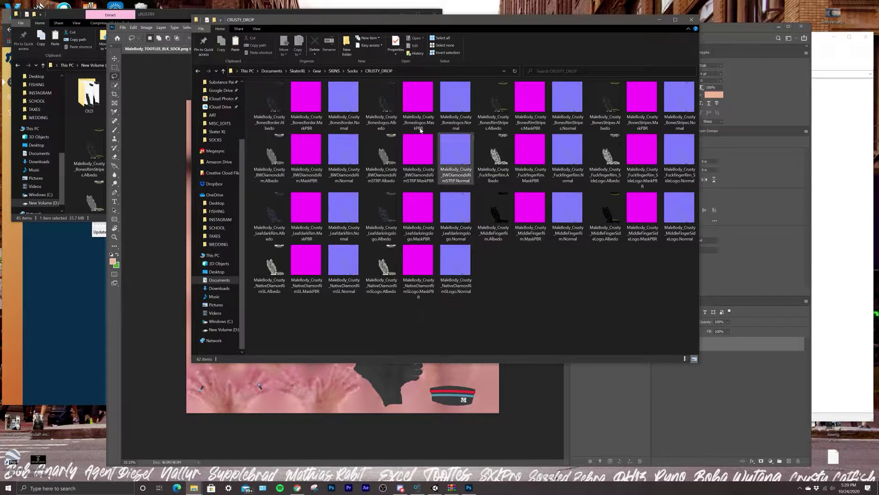
Step: Select the 14 .Albedo textures, from BonesBorder to NativeDiamondRimSLogo, and drag them onto Photoshop
click(269, 103)
ctrl+click(370, 109)
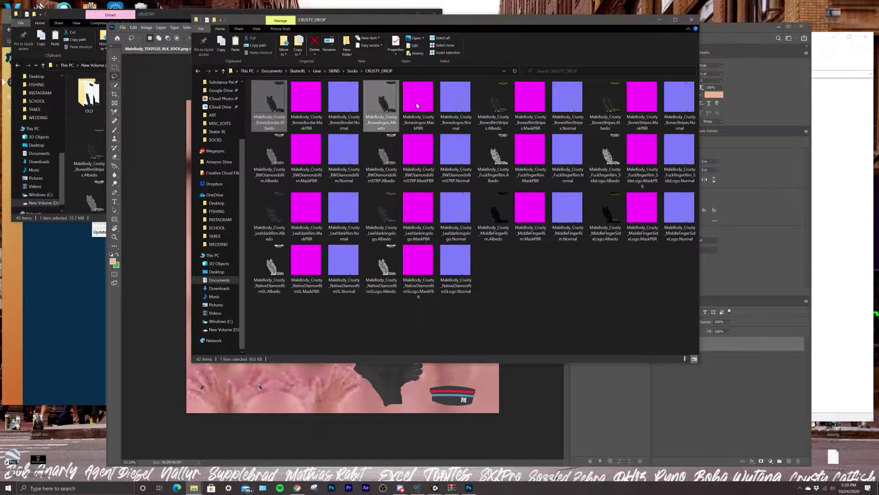
ctrl+click(494, 105)
ctrl+click(597, 106)
ctrl+click(270, 151)
ctrl+click(382, 151)
ctrl+click(481, 156)
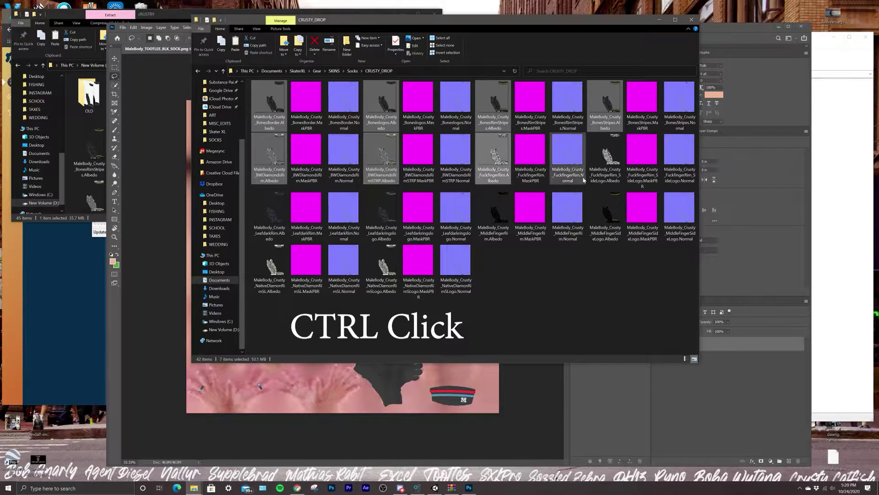
ctrl+click(605, 151)
ctrl+click(253, 210)
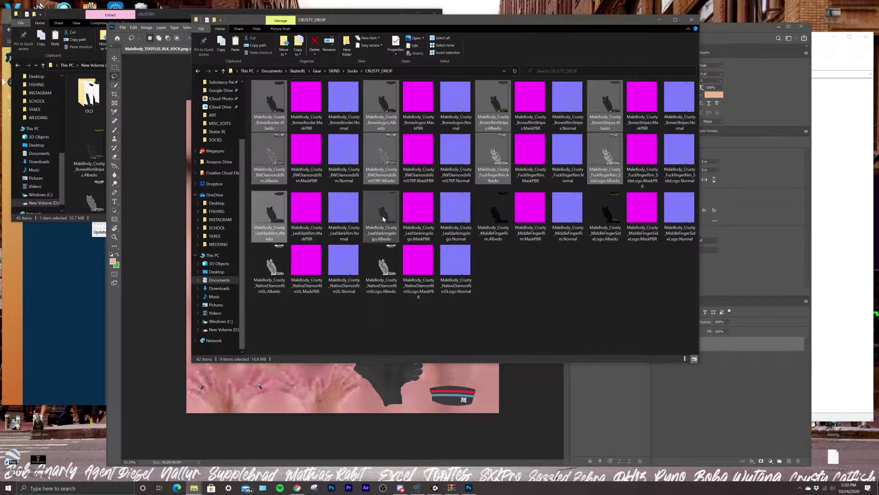
ctrl+click(383, 219)
ctrl+click(493, 215)
ctrl+click(617, 217)
ctrl+click(269, 287)
ctrl+click(382, 286)
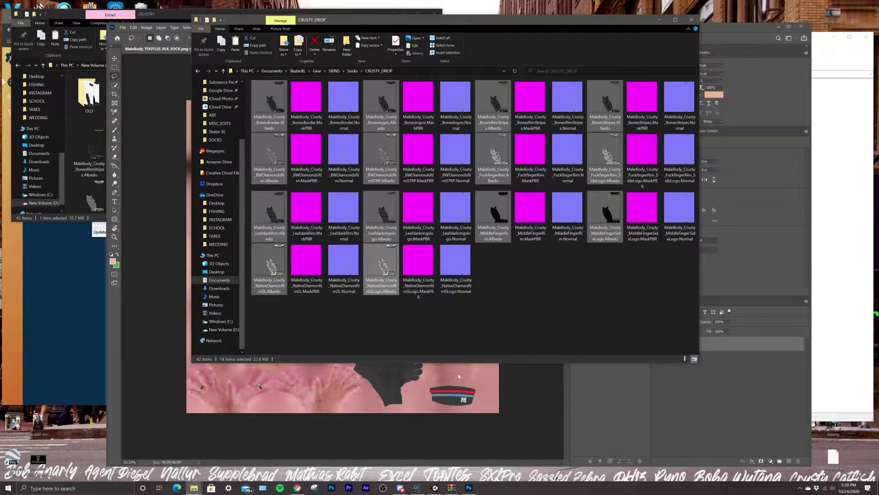
drag(383, 274, 355, 388)
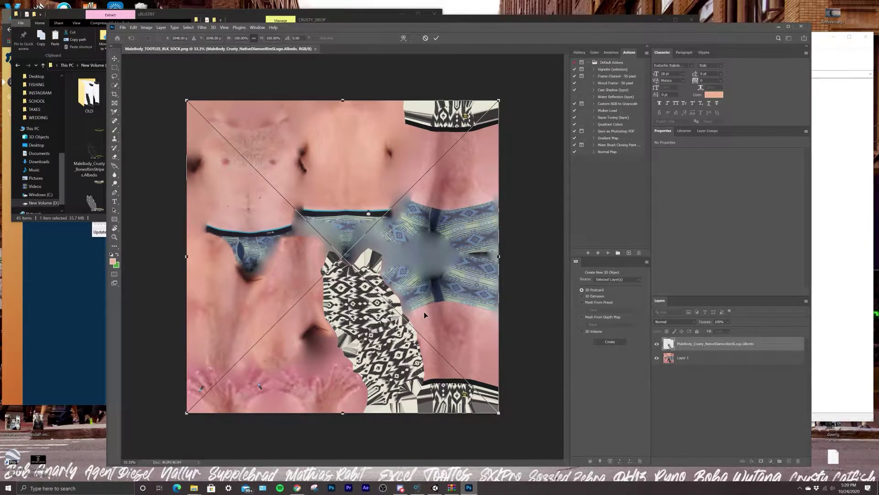
Step: Commit each placed Crusty Albedo layer in turn, scaling BonesBorder, BonesRimStripes and others to 200%
key(Return)
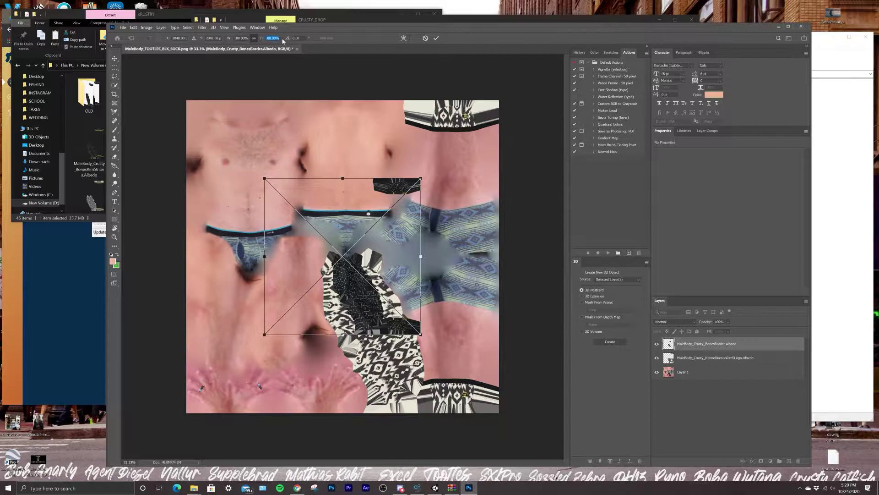
text(200)
key(Return)
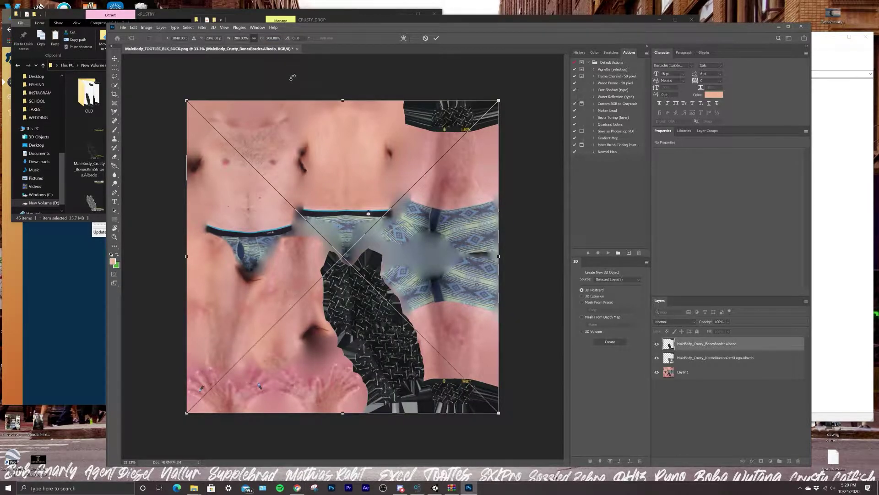
key(Return)
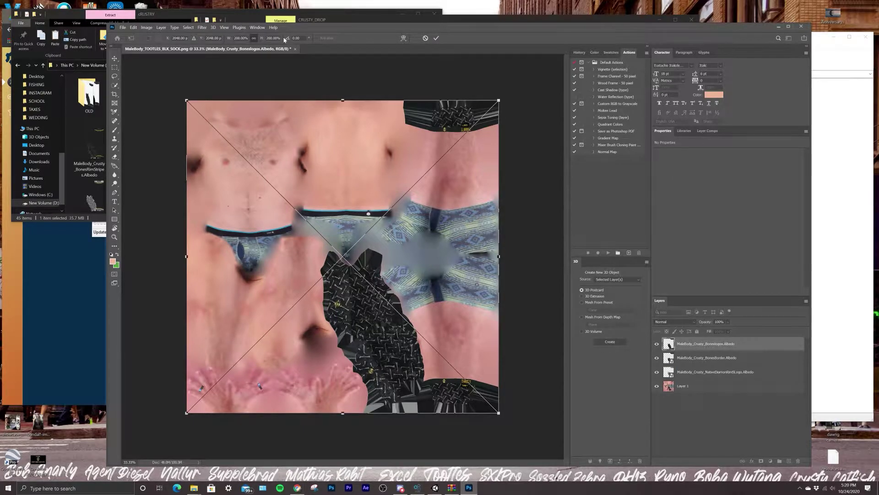
key(Return)
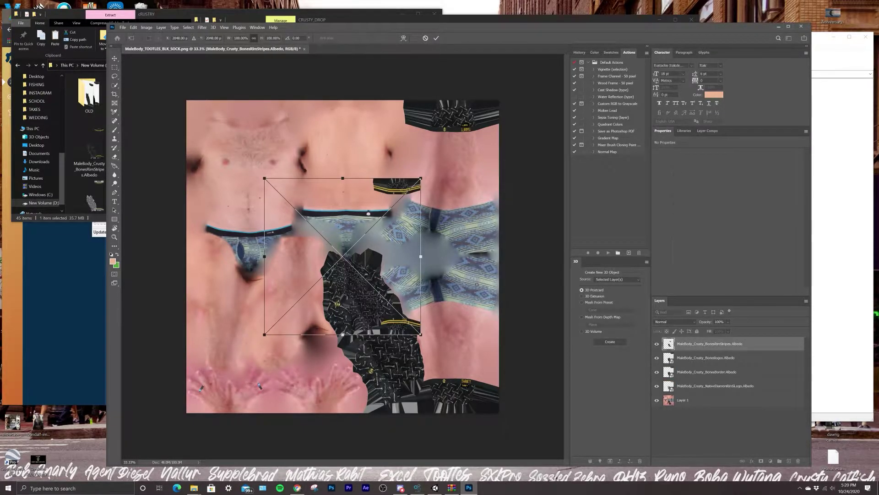
text(200)
key(Return)
key(Return)
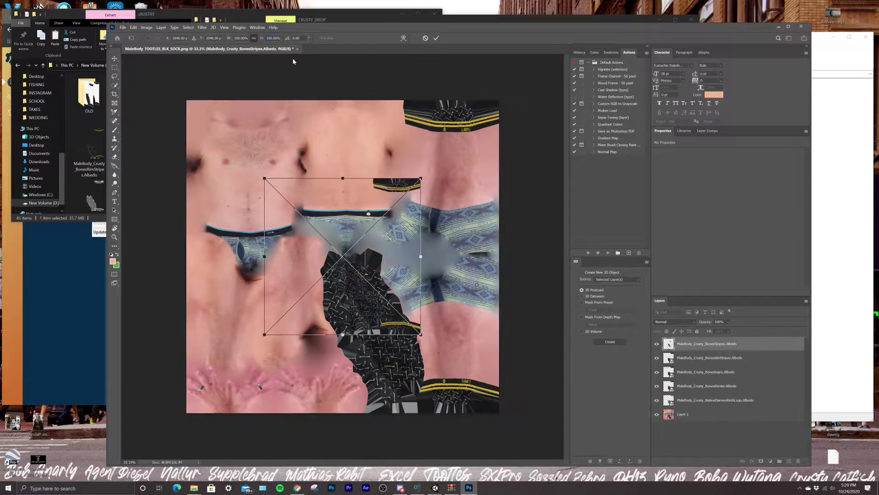
text(200)
key(Return)
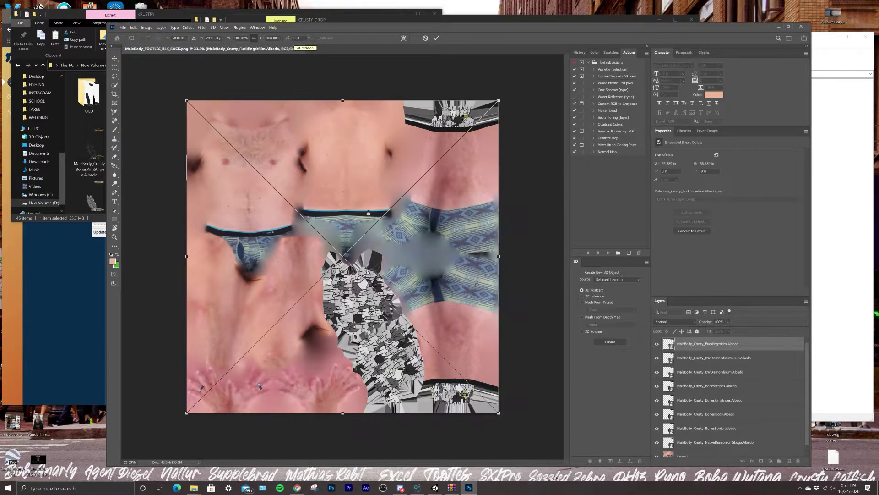
key(Return)
key(Return)
key(Return)
key(Return)
key(Return)
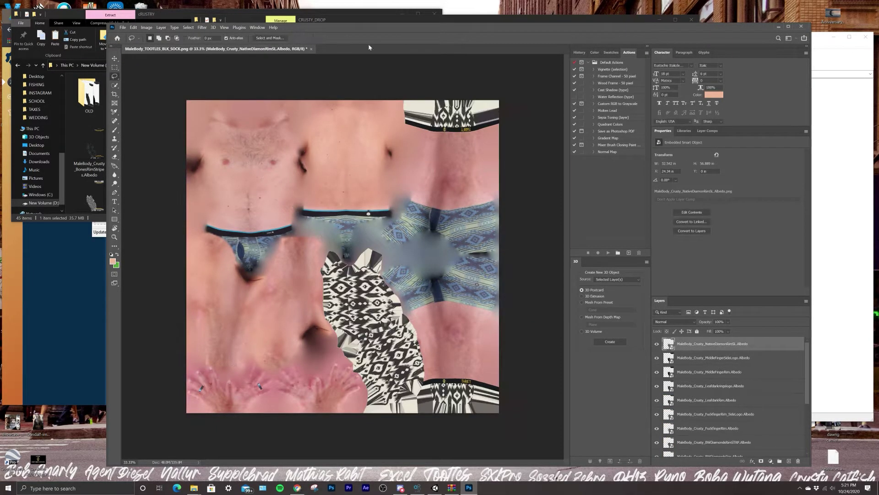
scroll(711, 392, down, 4)
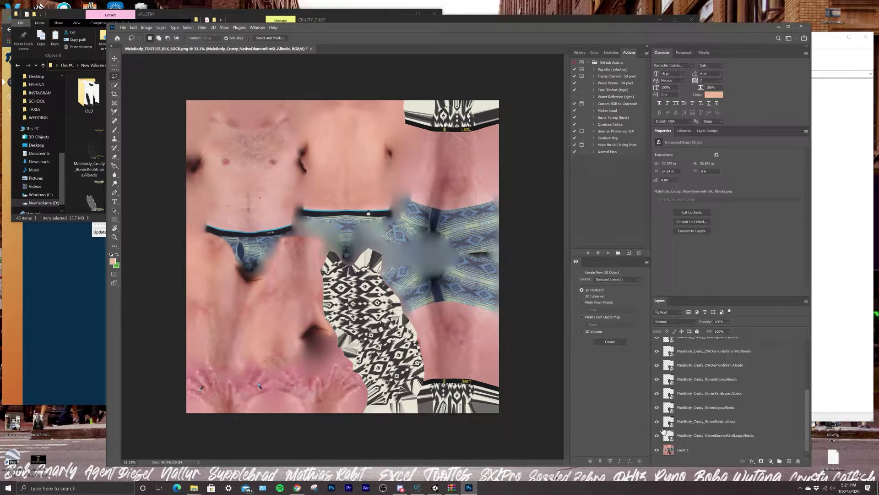
drag(657, 435, 659, 360)
scroll(663, 382, up, 3)
scroll(663, 355, up, 2)
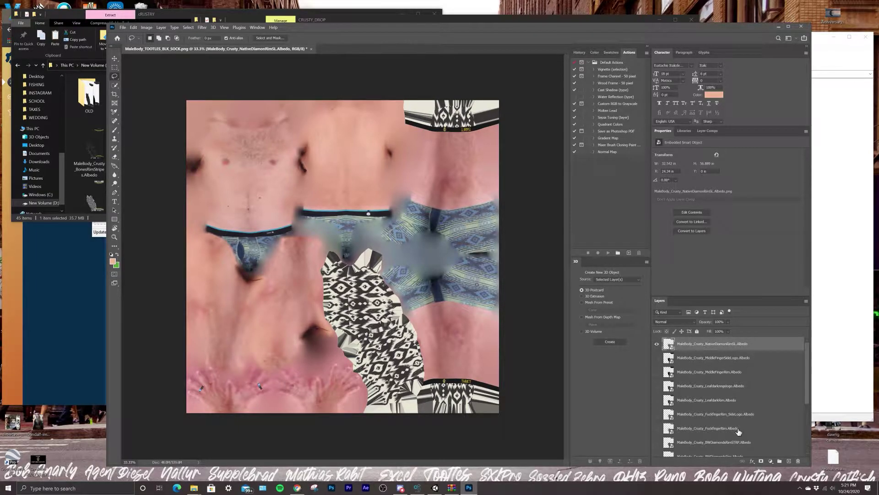
click(133, 27)
click(165, 278)
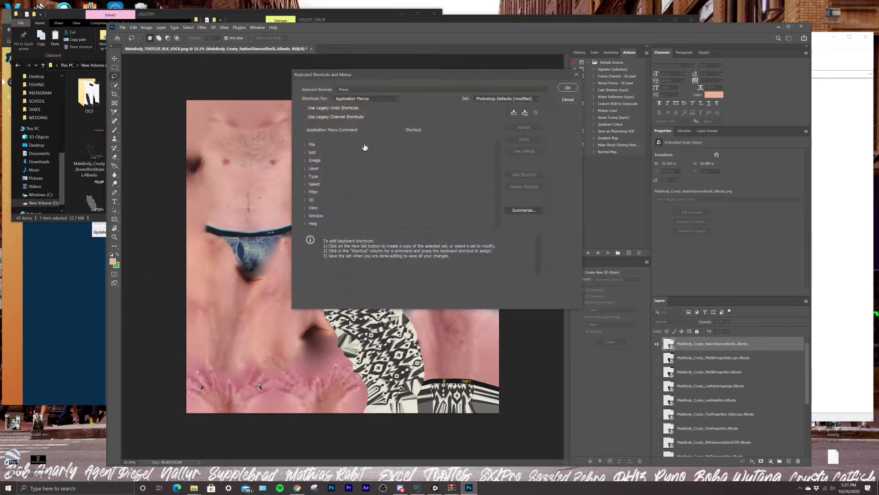
click(310, 146)
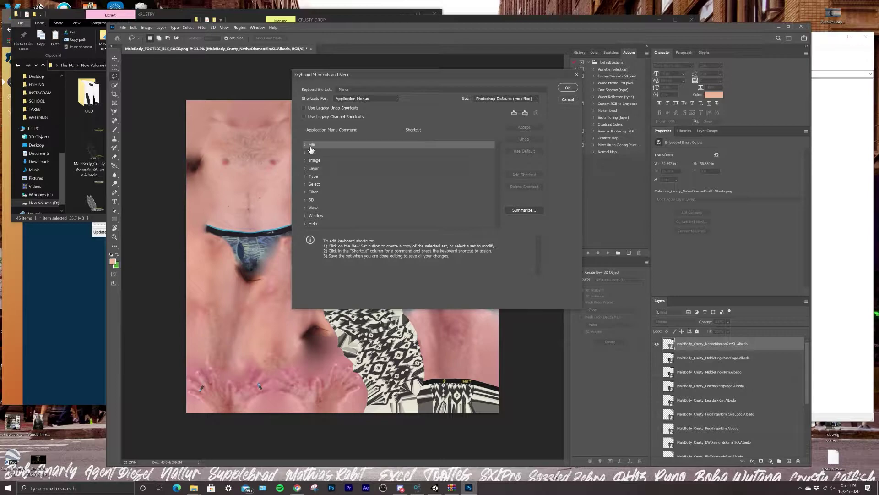
click(310, 147)
scroll(367, 200, down, 5)
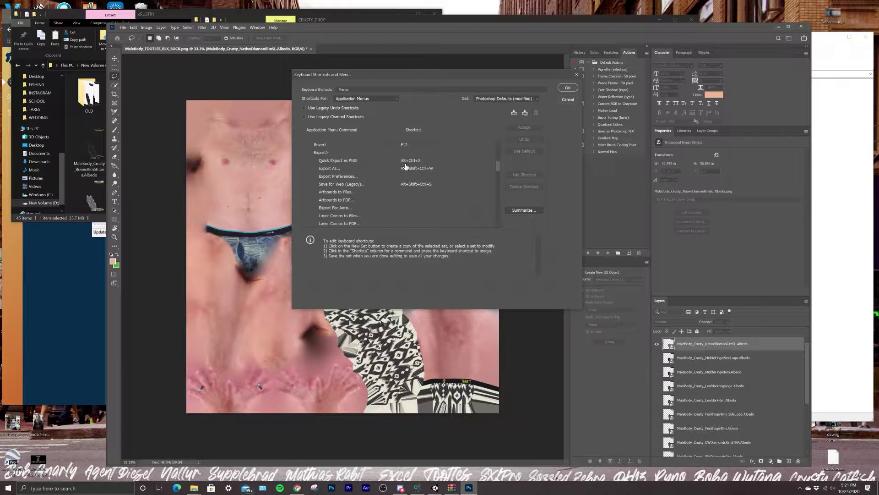
click(566, 88)
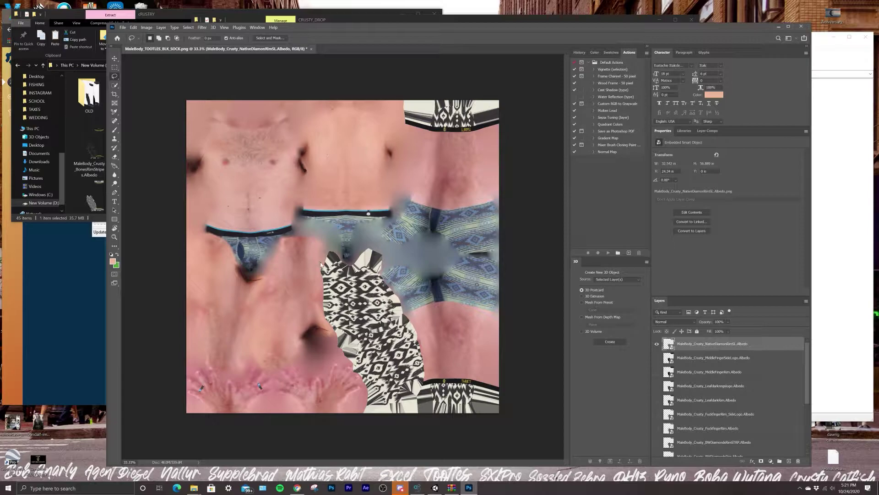
Step: Save the image as MaleBody_Crusty_NativeDiamondRimSLogo.Albedo.png in Gear > SKINS > Socks > CRUSTY_DROP, overwriting the existing file
key(ctrl+shift+s)
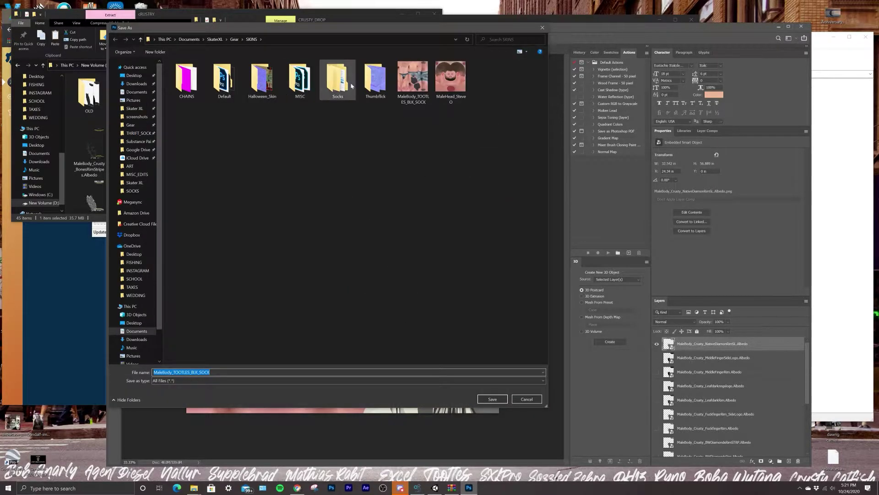
click(198, 42)
double_click(202, 146)
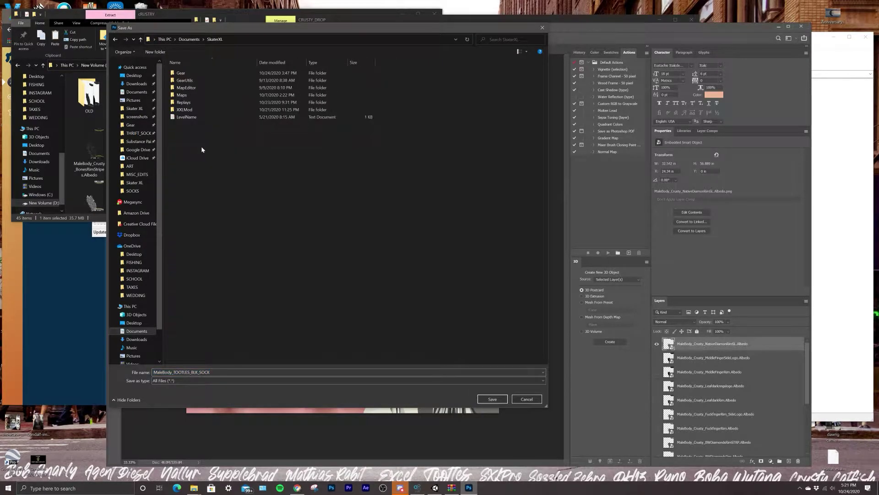
double_click(181, 75)
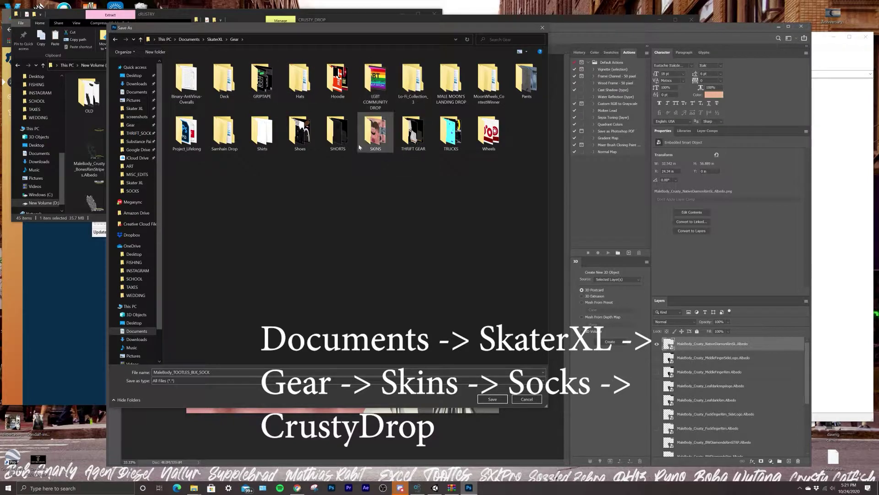
double_click(367, 134)
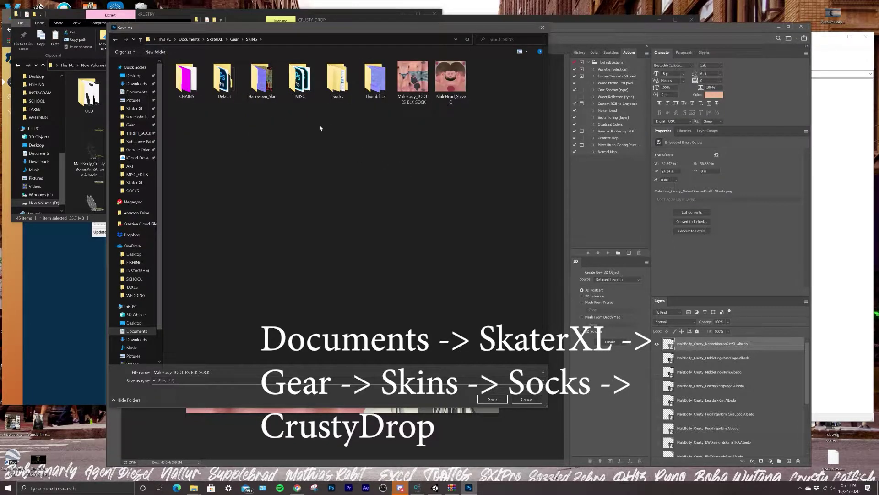
double_click(331, 89)
click(187, 87)
double_click(187, 87)
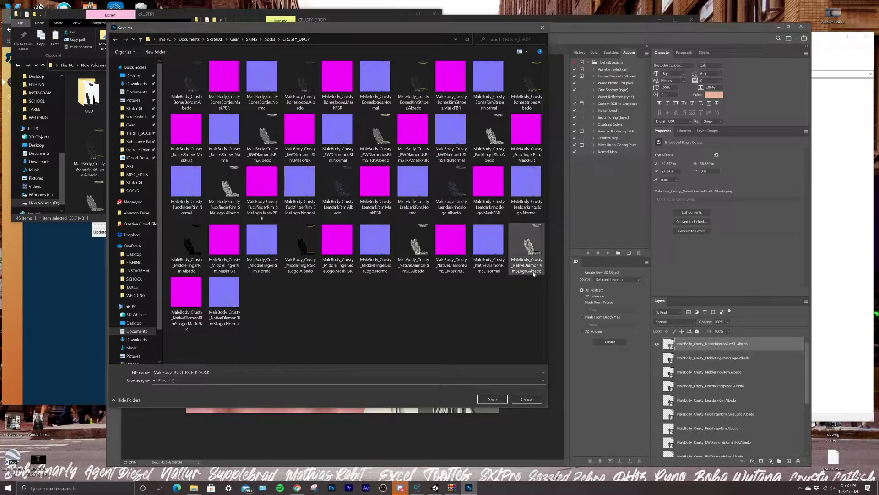
click(533, 249)
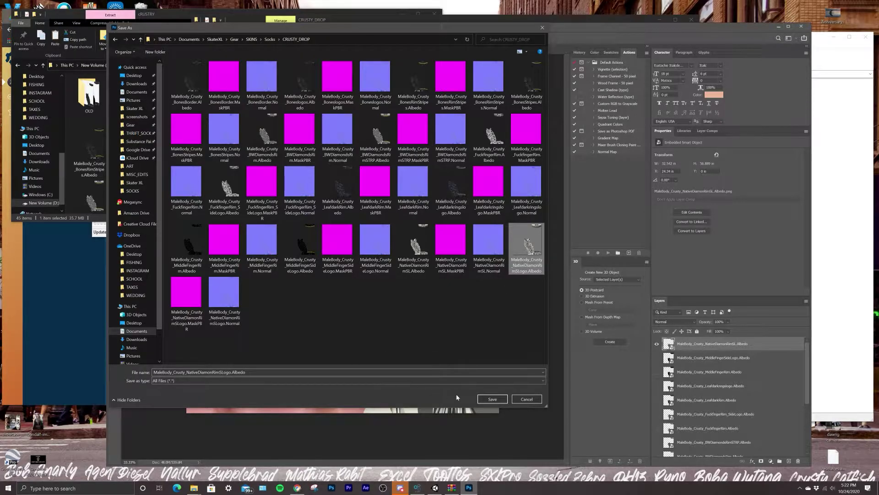
click(501, 400)
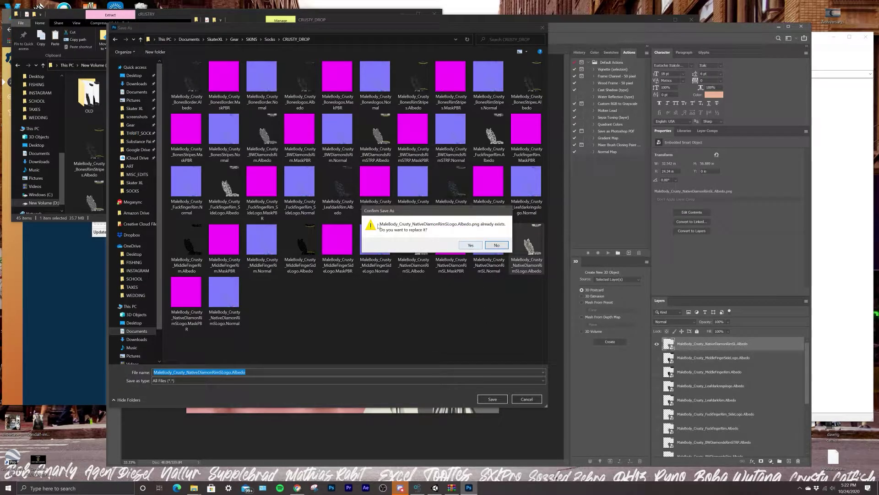
click(471, 245)
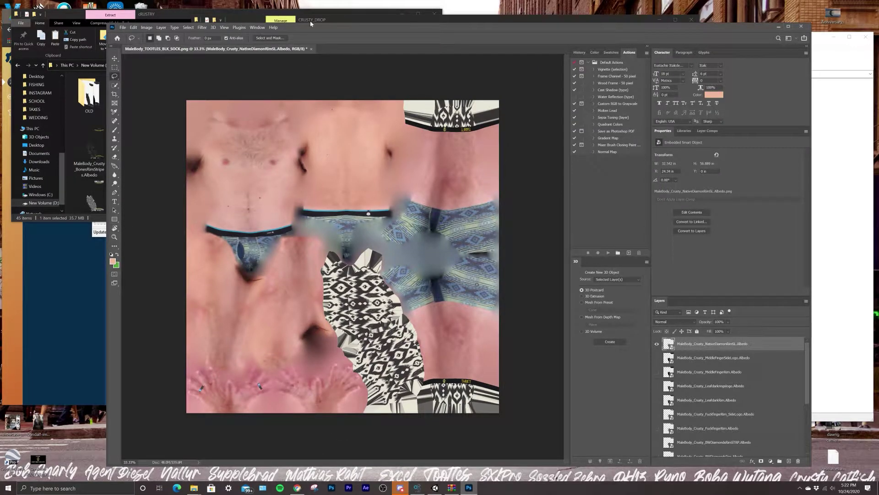
click(326, 20)
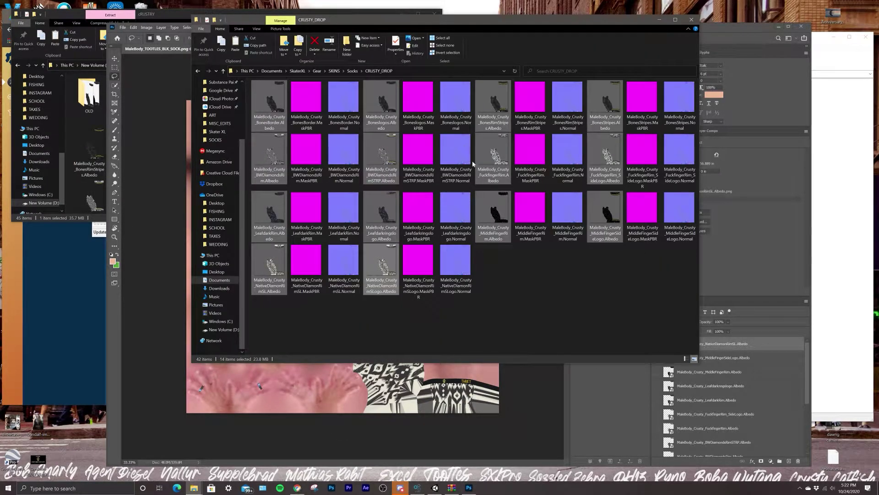
click(467, 308)
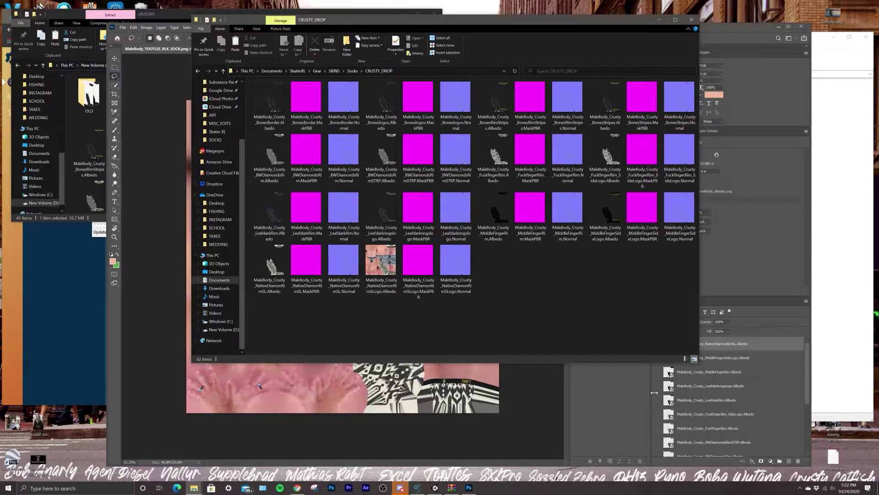
click(617, 393)
Step: Show the BWDiamondsRimSTRP layer and save it over BWDiamondsRimSTRP.Albedo, replacing the existing file
alt+click(658, 358)
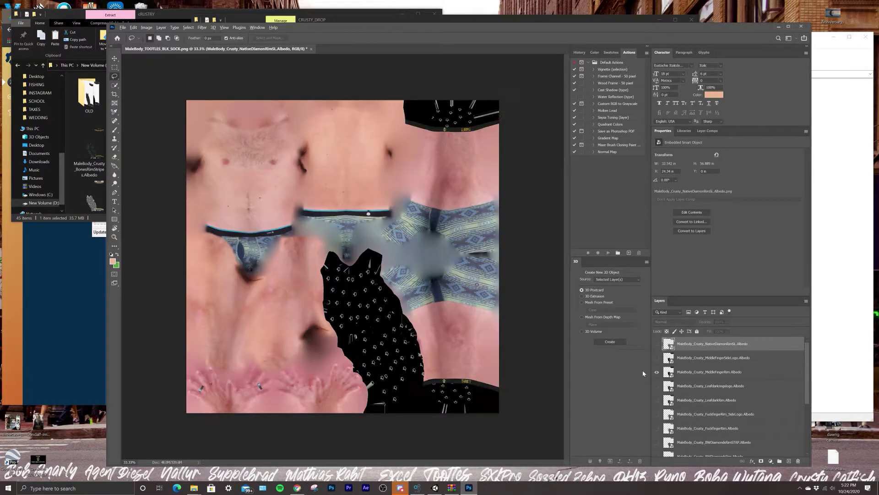
alt+click(657, 371)
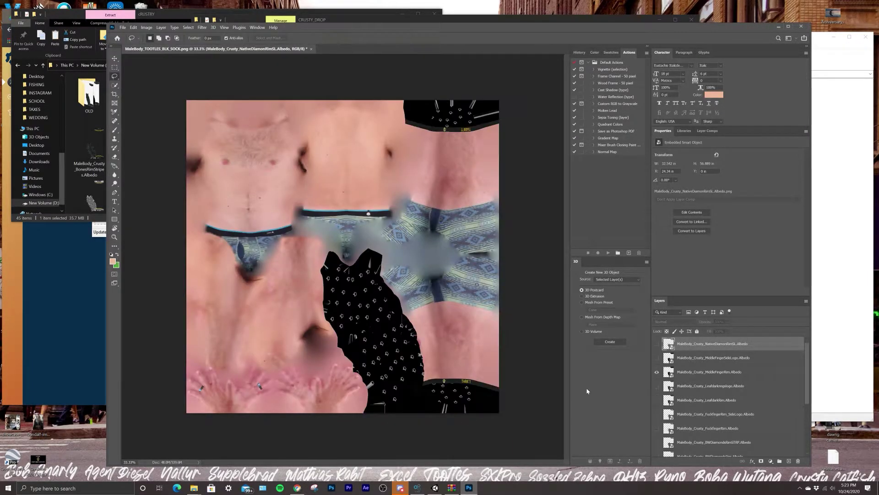
alt+click(658, 413)
alt+click(658, 442)
key(ctrl+shift+s)
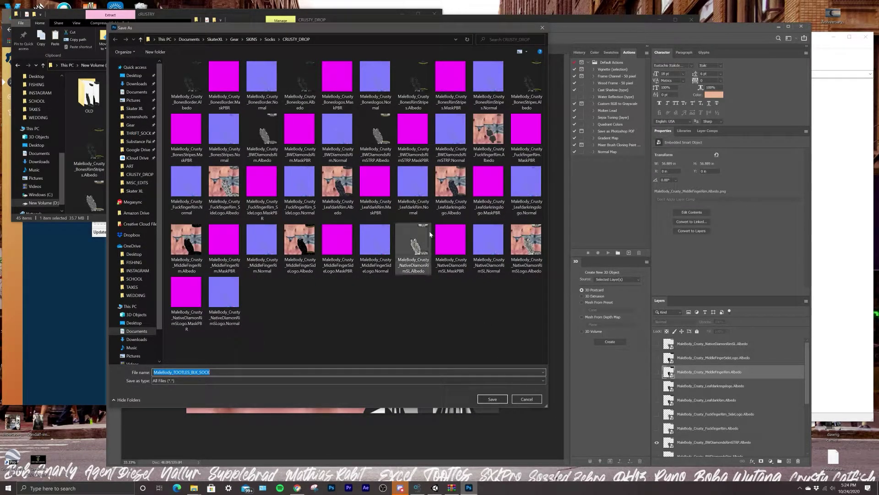
click(385, 152)
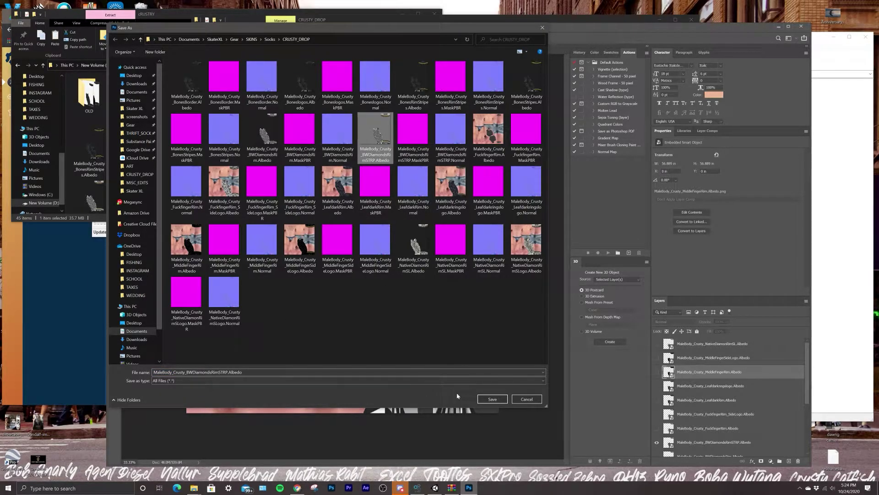
click(495, 399)
click(465, 246)
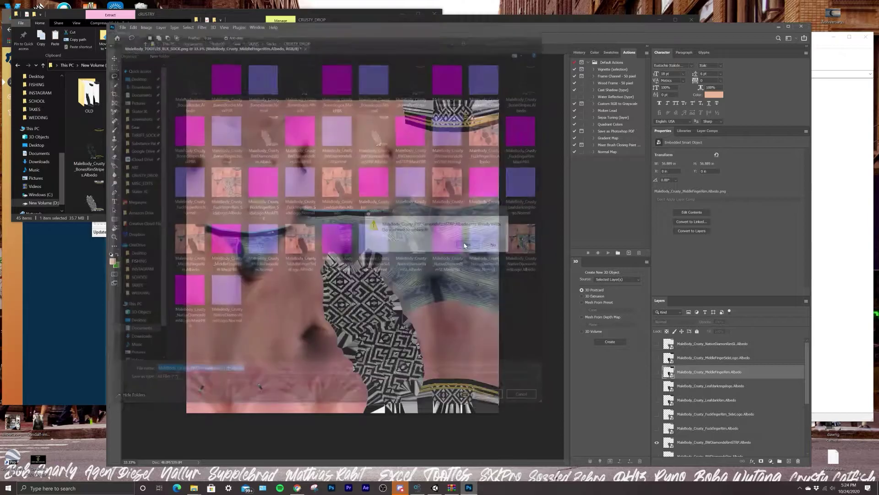
Step: Hide the diamond and BonesStripes layers, then show and select the BonesRimStripes.Albedo layer
click(657, 442)
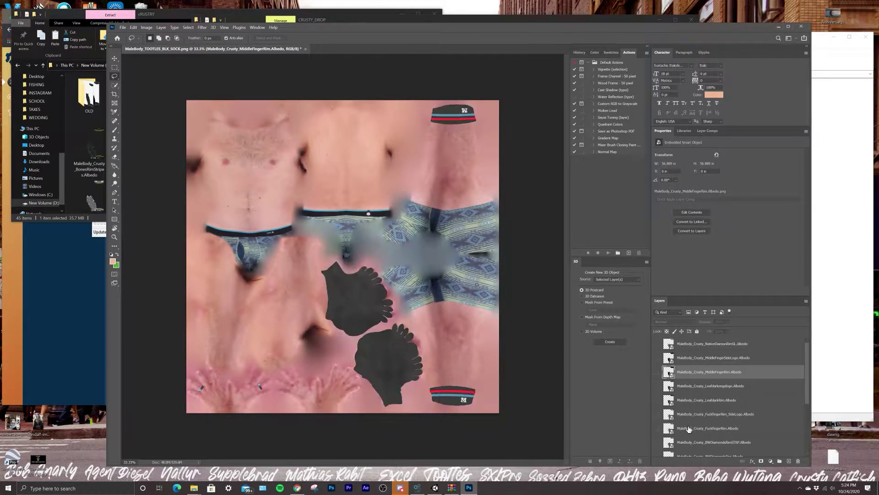
scroll(689, 429, down, 2)
click(657, 358)
click(657, 400)
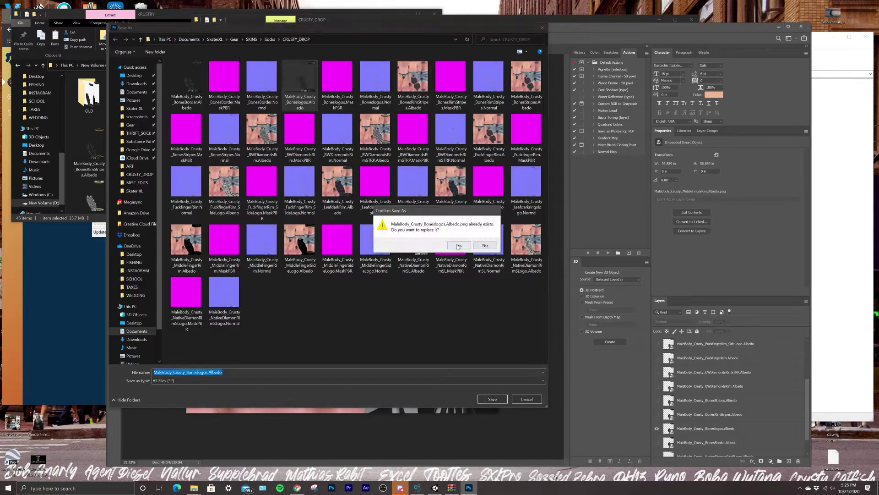
click(659, 401)
click(657, 400)
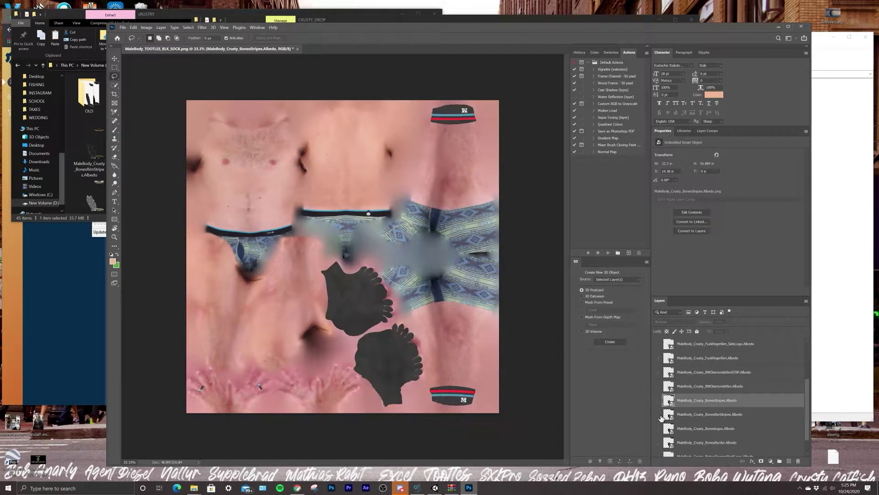
click(657, 415)
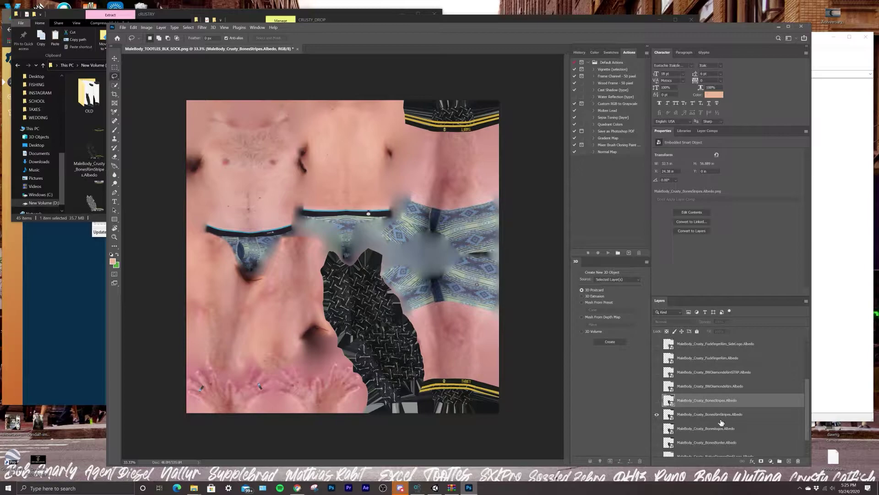
click(761, 418)
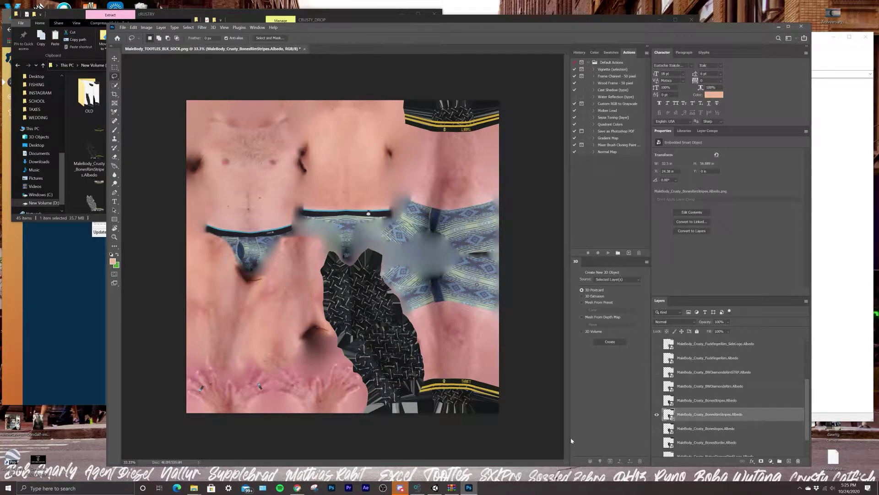
Step: Save the BonesRimStripes view over BonesRimStripes.Albedo, replacing the existing file
key(ctrl+shift+s)
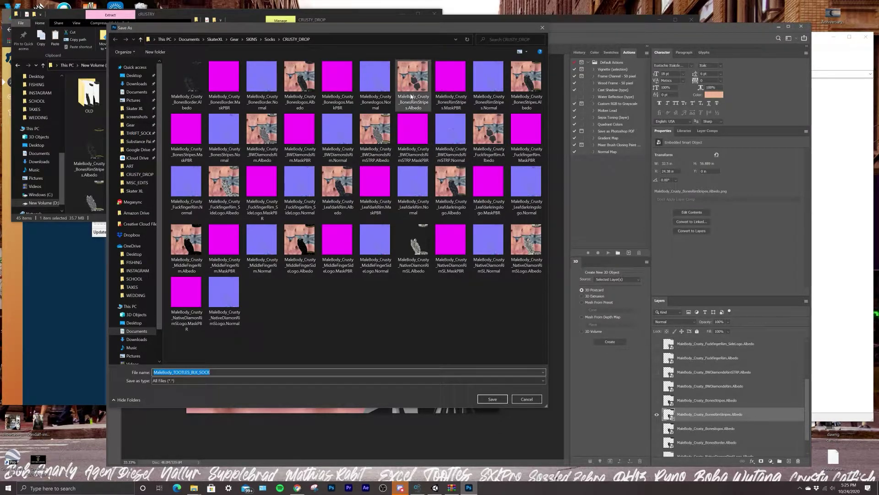
text(MaleBody_Crusty_BonesRimStripes.Albedo)
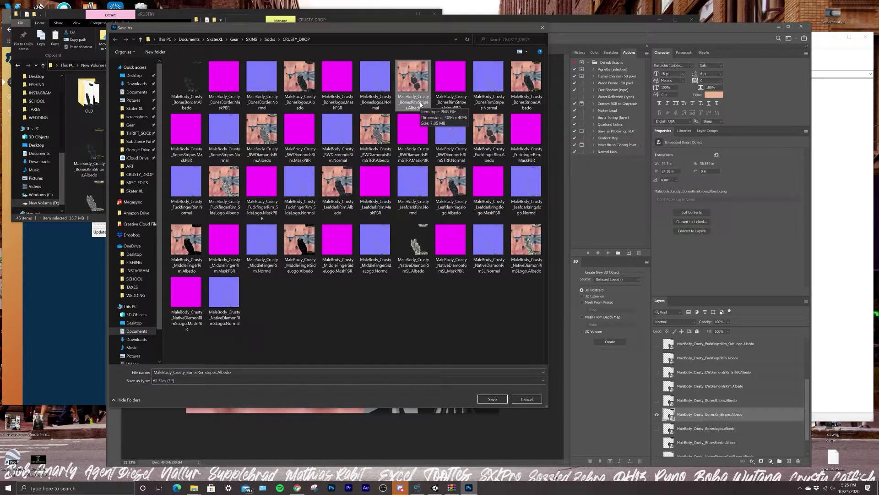
click(492, 399)
click(463, 245)
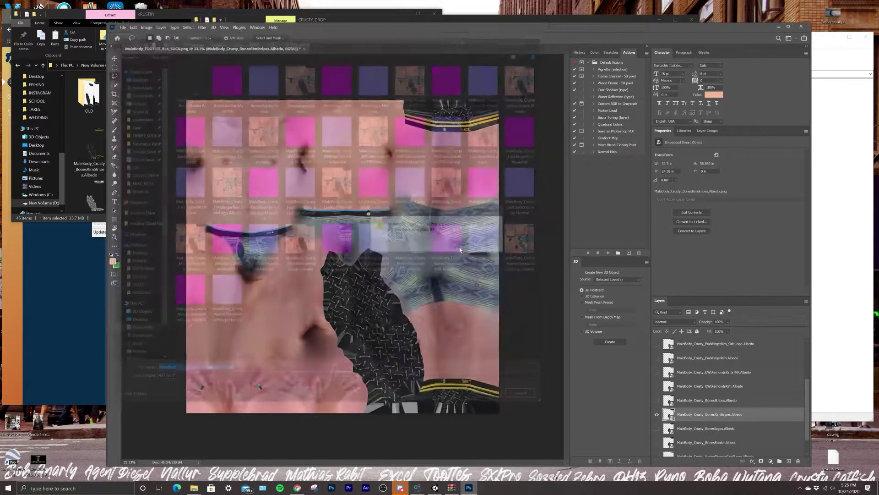
Step: Switch to the BonesBorder layer and save its texture over the existing file
click(658, 415)
click(657, 443)
click(706, 442)
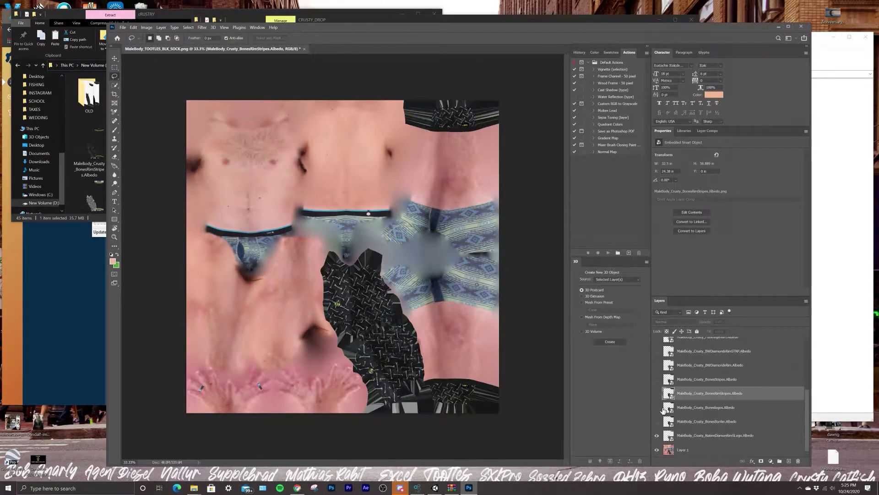
key(ctrl+shift+s)
key(Return)
Step: Show and save one more sock layer's texture, then bring up the CRUSTY_DROP folder window
click(356, 22)
click(657, 421)
scroll(728, 389, up, 4)
click(658, 393)
click(707, 393)
key(ctrl+shift+s)
key(Return)
click(458, 20)
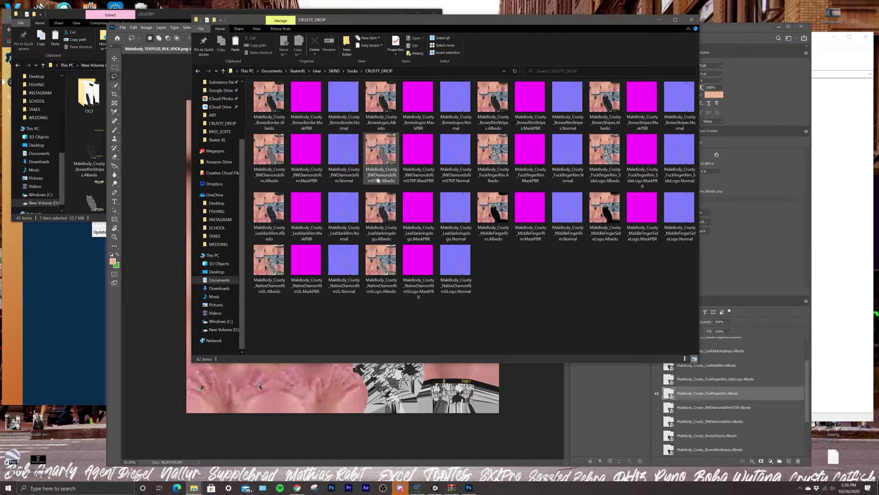
Step: Quit Photoshop without saving changes to the sock document
click(748, 40)
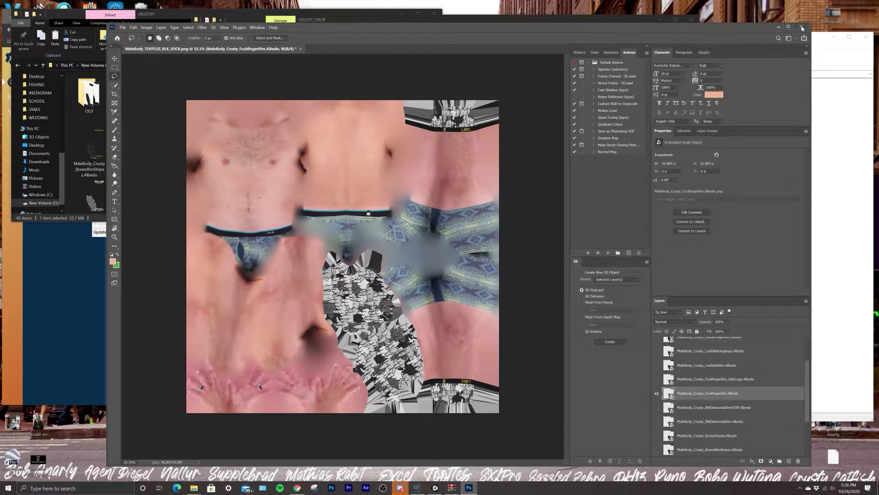
key(ctrl+q)
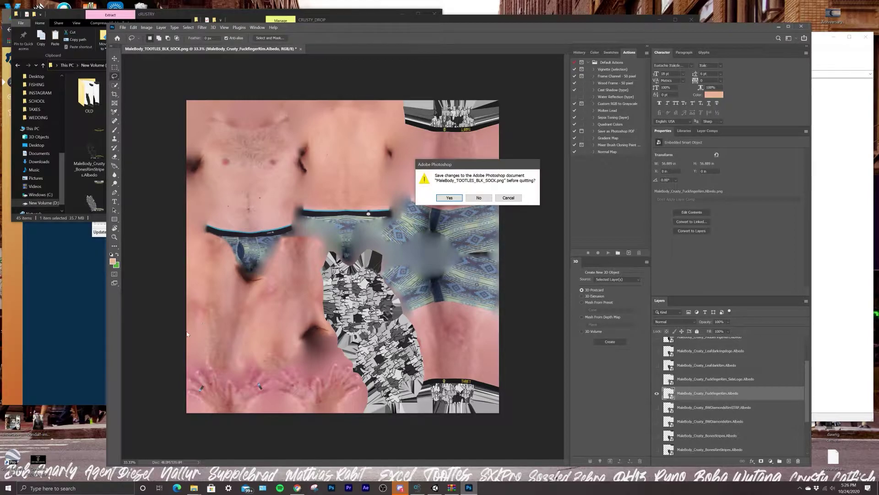
click(482, 198)
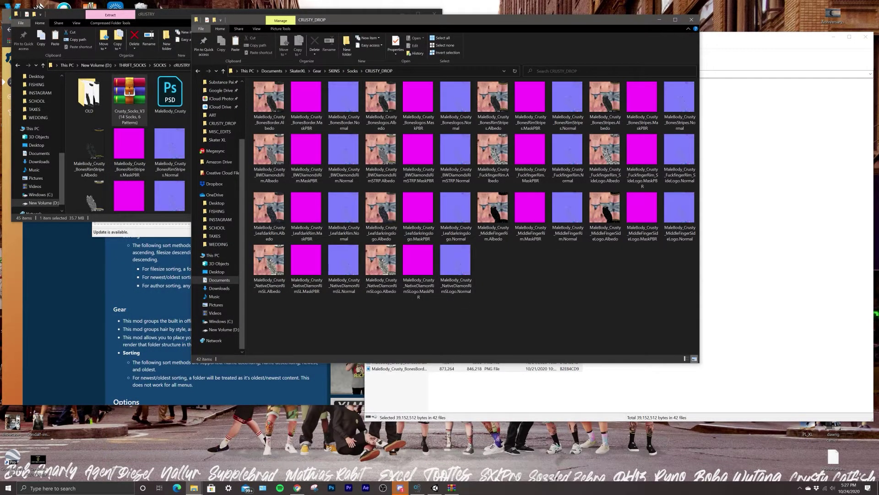
Step: Copy the MaleHead_SteveO image from SKINS, then open Socks > CRUSTY_DROP
click(331, 72)
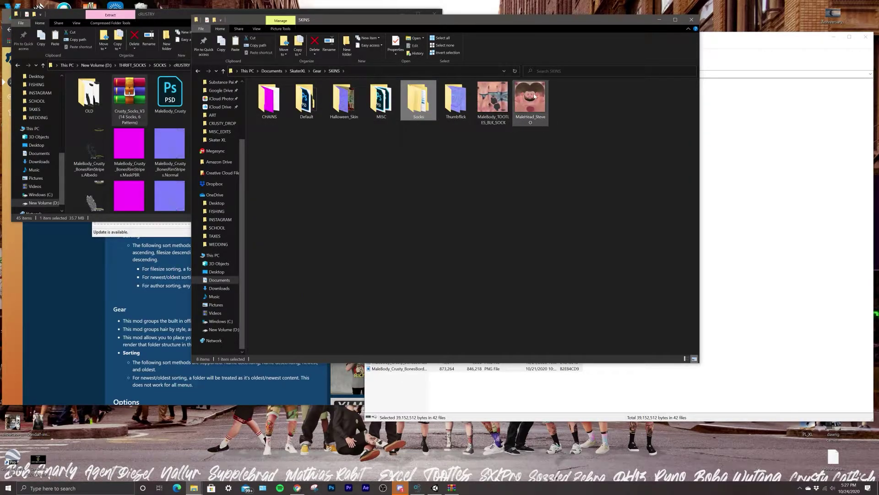
click(538, 99)
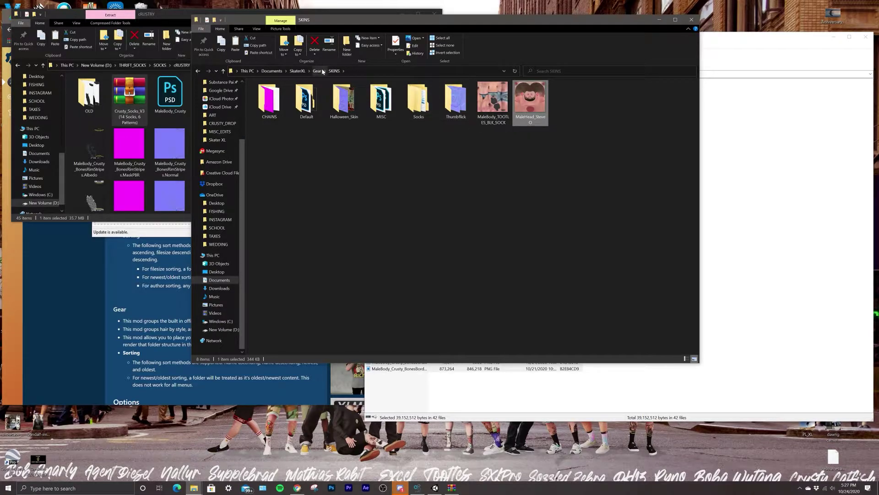
double_click(416, 105)
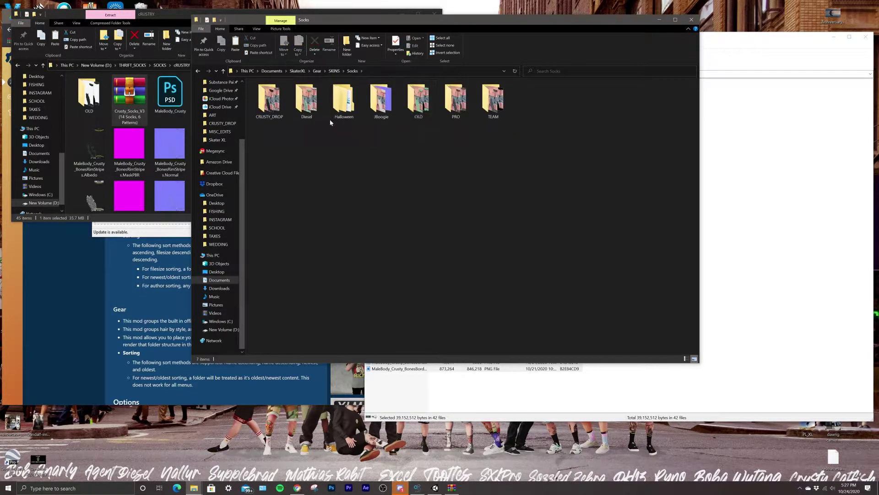
double_click(270, 99)
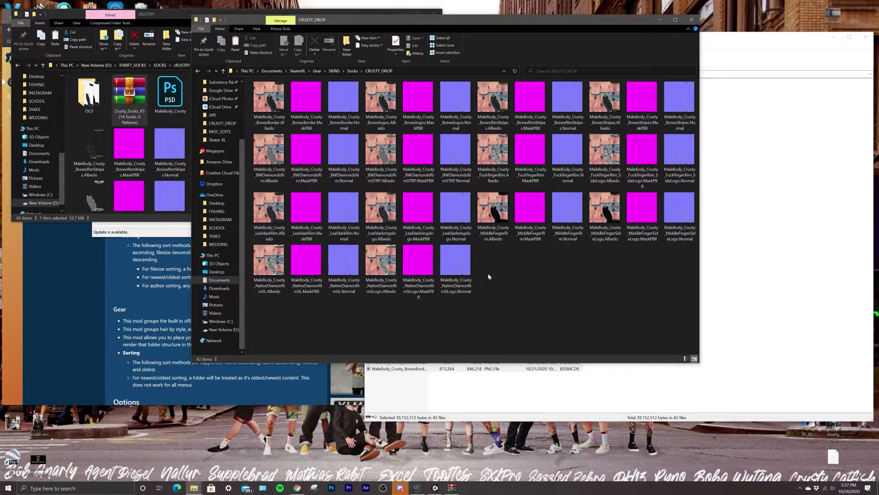
Step: Paste MaleHead_SteveO repeatedly into CRUSTY_DROP, skipping the same-name conflict, to get 14 copies
key(ctrl+v)
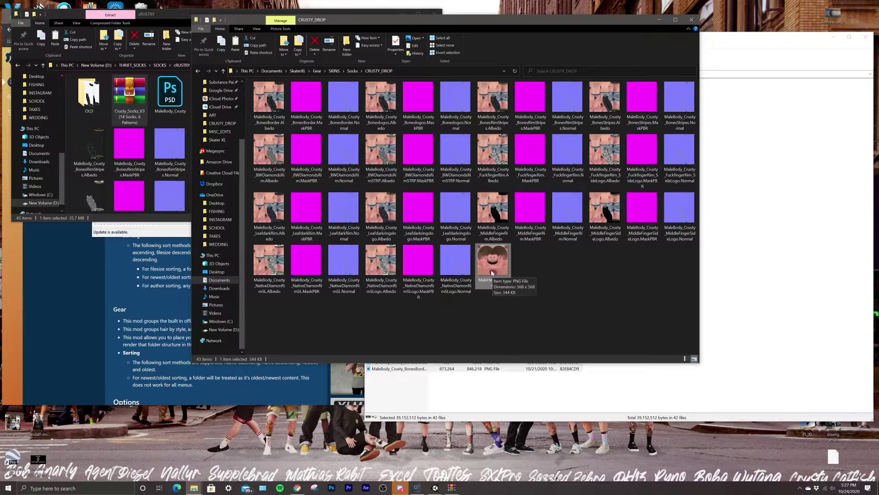
key(ctrl+c)
key(ctrl+v)
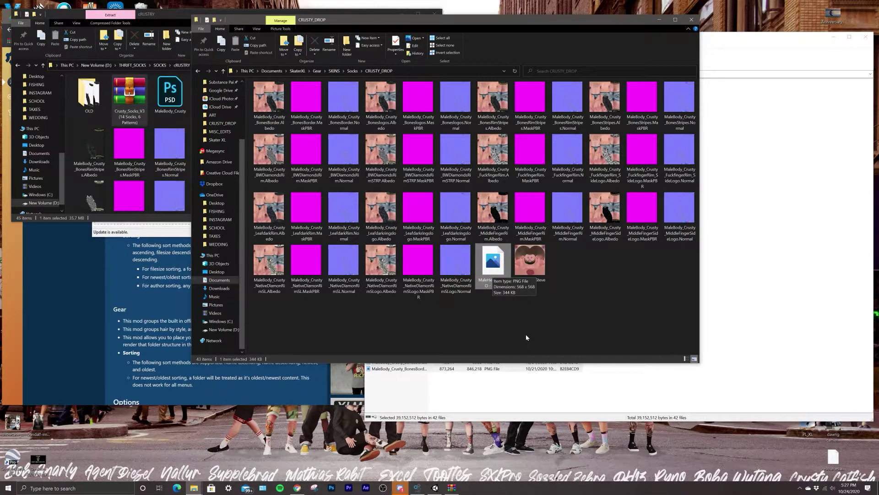
key(ctrl+v)
key(ctrl+v)
key(ctrl+v)
key(ctrl+v)
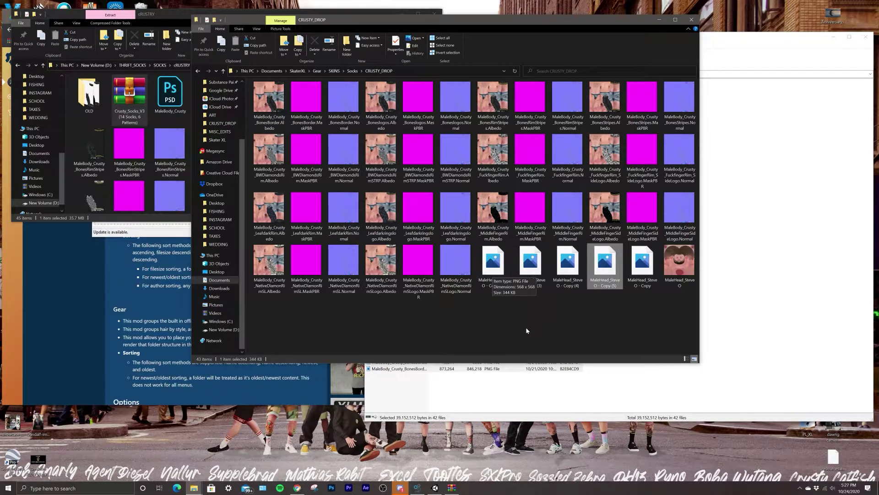
key(ctrl+v)
key(ctrl+v)
key(ctrl+v)
key(ctrl+v)
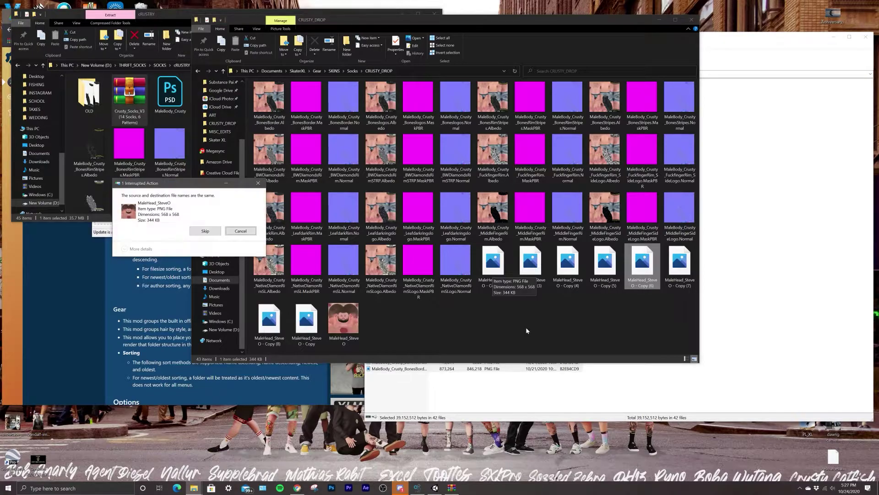
key(Escape)
key(ctrl+v)
key(ctrl+v)
key(ctrl+v)
key(ctrl+v)
key(ctrl+v)
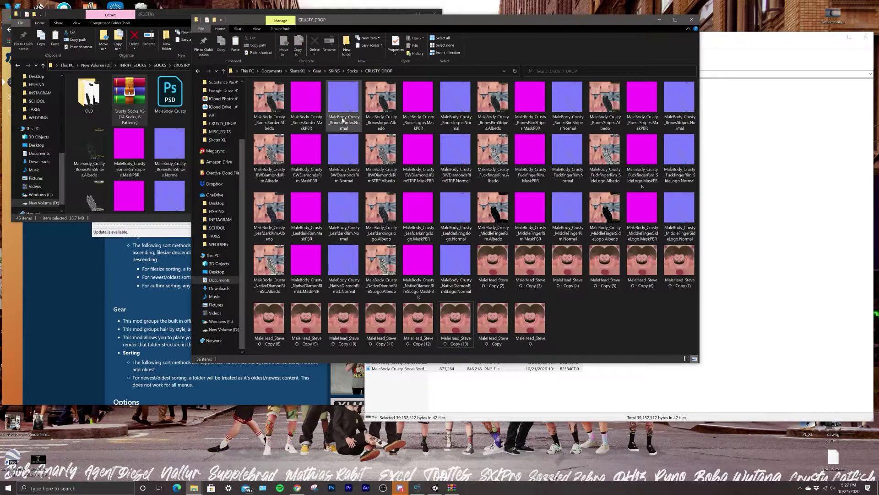
Step: Rename MaleHead_SteveO - Copy (2) to MaleHead_Crusty_BonesBorder.Albedo using the copied design name
click(277, 122)
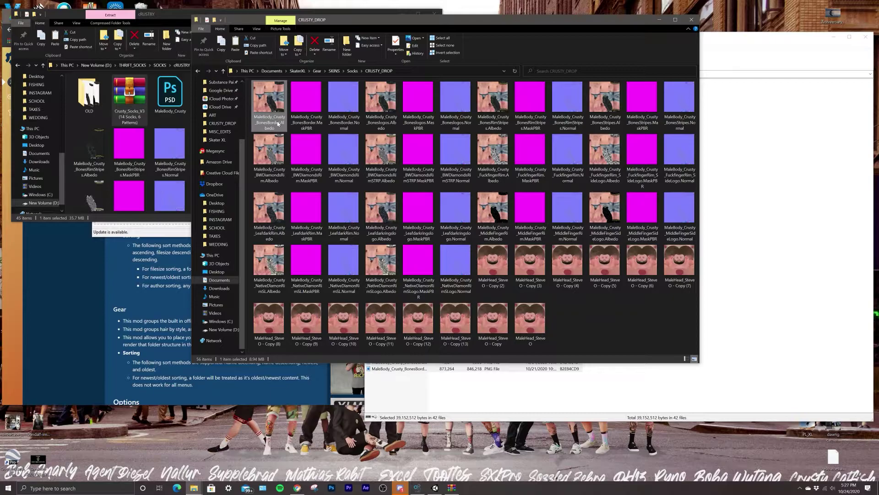
click(276, 123)
drag(273, 117, 286, 123)
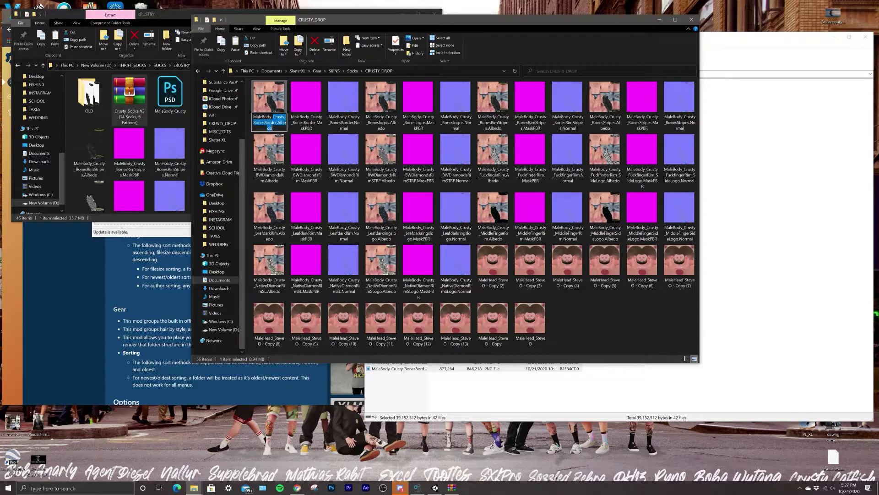
key(ctrl+c)
click(500, 284)
click(500, 284)
drag(497, 279, 504, 285)
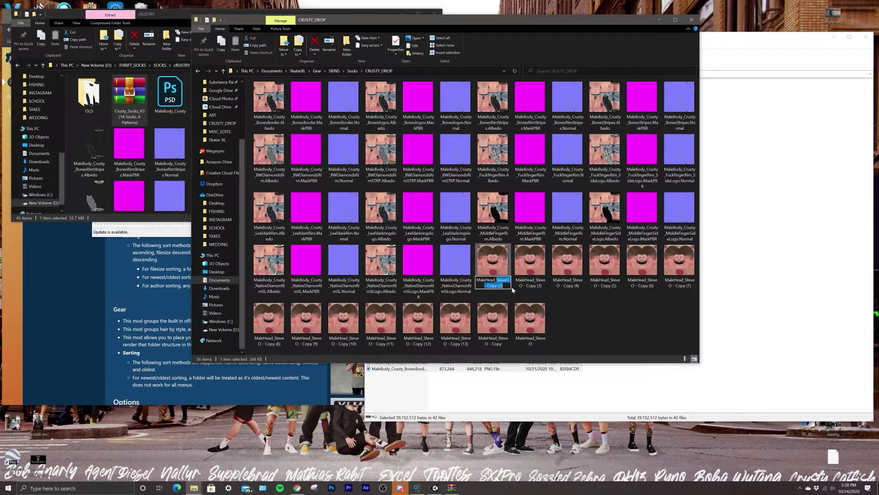
key(ctrl+v)
key(Return)
click(570, 350)
Step: Rename the next copies to MaleHead_Crusty_ Boneslogos, BonesRimStripes and BonesStripes .Albedo
click(382, 122)
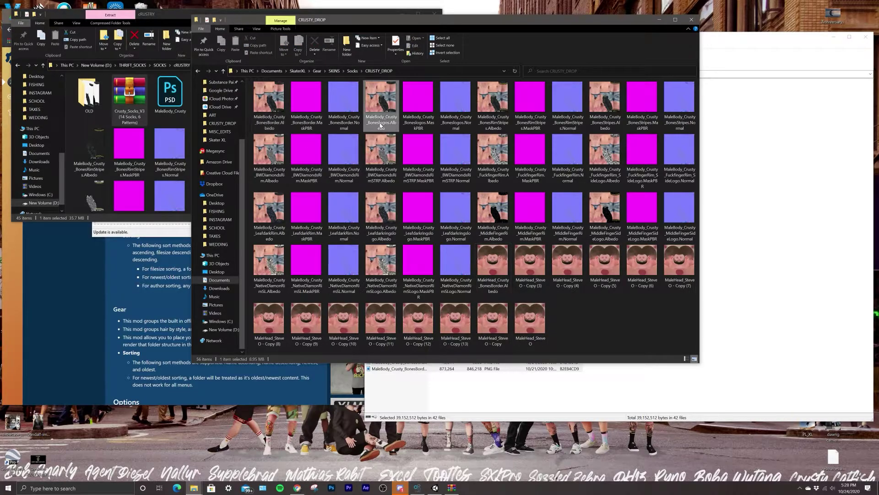
key(F2)
click(532, 286)
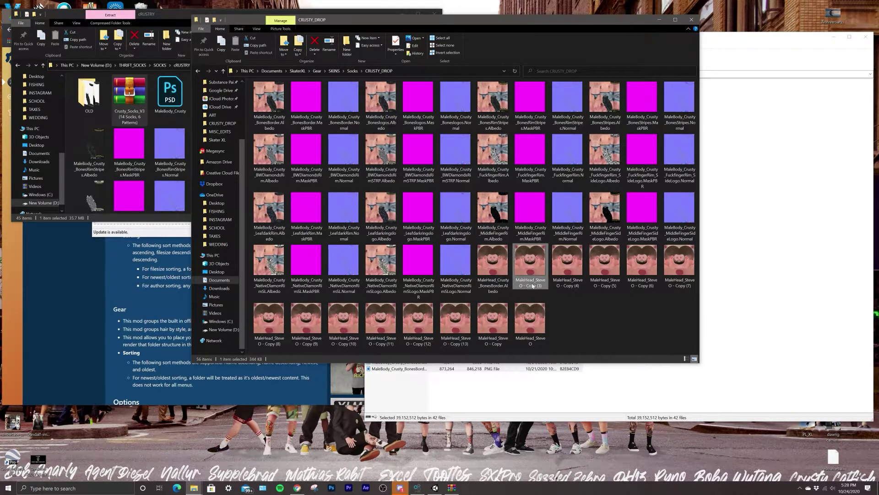
key(F2)
text(MaleHead_Crusty_Boneslogos.Albedo)
key(Tab)
text(MaleHead_Crusty_BonesRimStripes.Albedo)
key(Tab)
text(MaleHead_Crusty_BonesStripes.Albedo)
Step: Rename the remaining copies MaleHead_Crusty_ BWDiamondsRim, BWDiamondsRimSTRP, through NativeDiamonRimSLogo .Albedo
key(Tab)
text(MaleHead_Crusty_BWDiamondsRim.Albedo)
key(Tab)
text(MaleHead_Crusty_BWDiamondsRimSTRP.Albedo)
key(Tab)
text(MaleHead_Crusty_FuckfingerRim.Albedo)
key(Tab)
text(MaleHead_Crusty_FuckfingerRim_SideLogo.AlbedoMaleHead_Crusty_LeafdarkRim.AlbedoMaleHead_Crusty_Leafdarkringslogo.AlbedoMaleHead_Crusty_MiddleFingerRim.AlbedoMaleHead_Crusty_MiddleFingerSideLogo.AlbedoMaleHead_Crusty_NativeDiamonRimSL.Albedo)
key(Tab)
text(MaleHead_Crusty_NativeDiamonRimSLogo.Albedo)
click(593, 333)
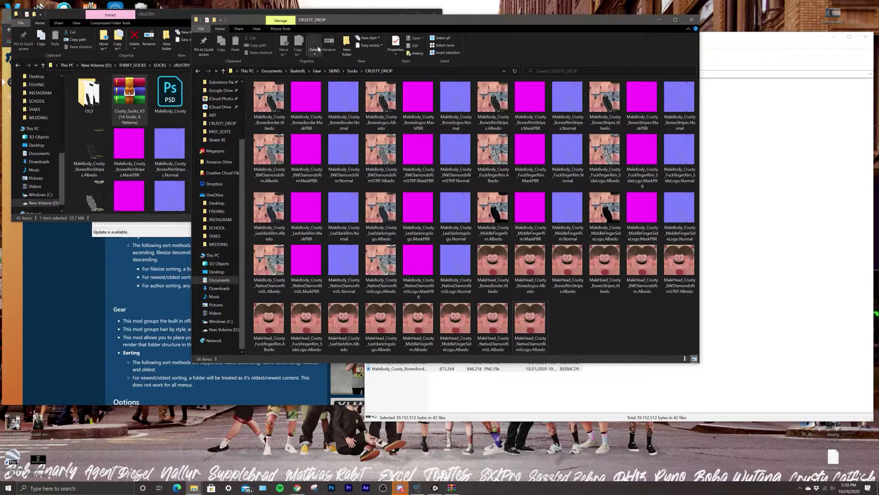
Step: Go back up to the Socks folder in Explorer and switch over to Skater XL
click(350, 72)
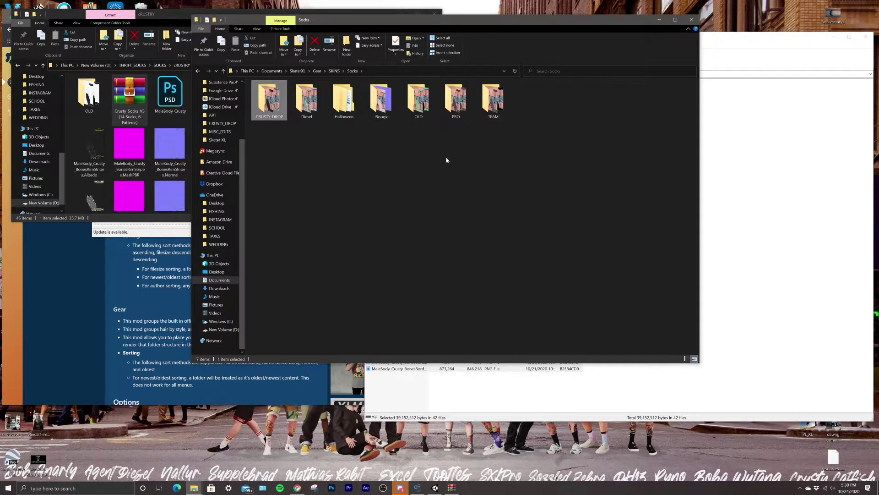
click(294, 128)
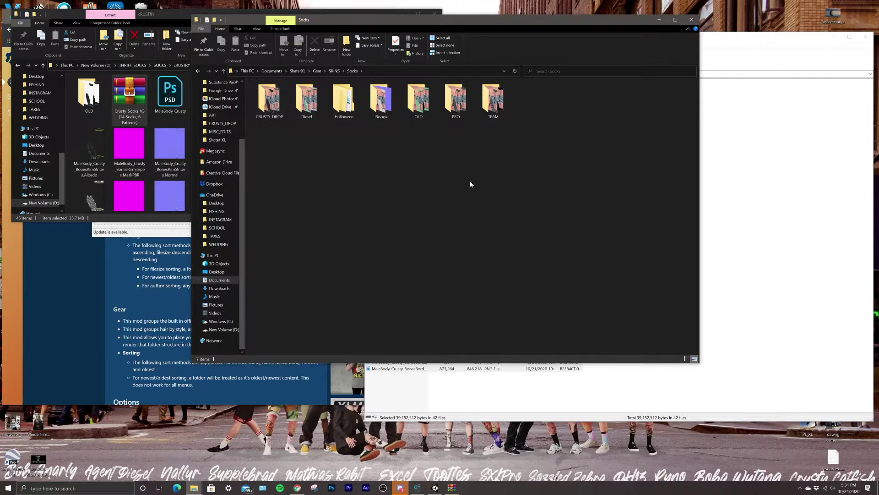
mouse_move(434, 488)
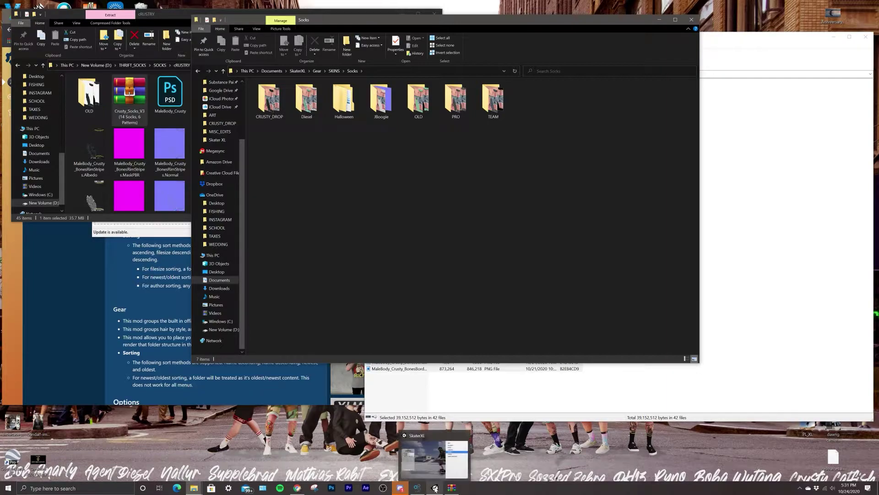
click(434, 488)
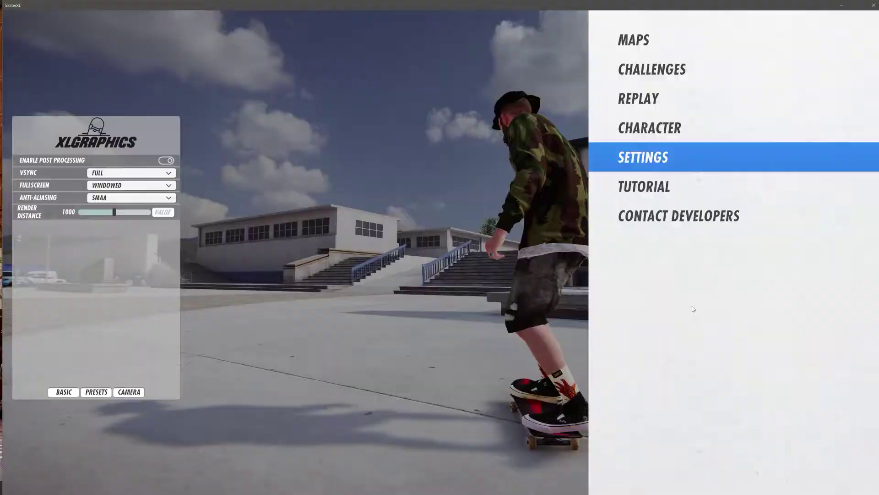
Step: In Character customisation, cycle to Custom Skin Tone and open SKINS > Socks
key(Up)
key(Return)
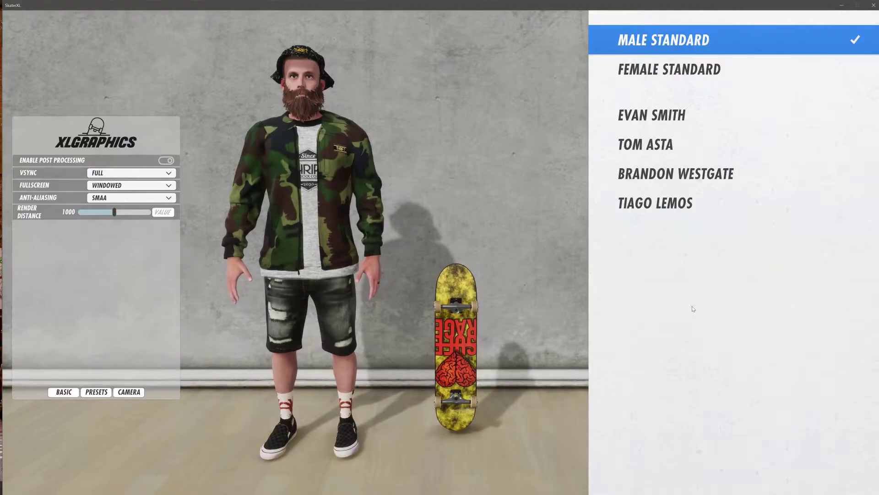
key(Return)
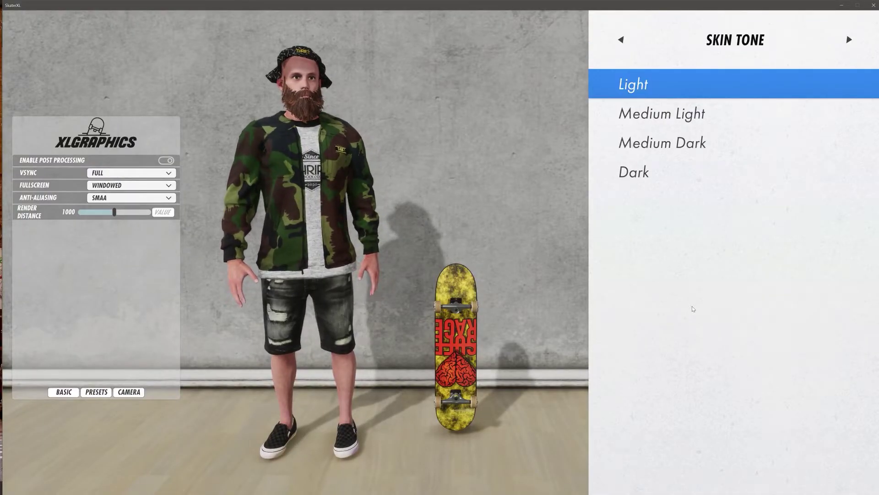
key(Left)
key(Left)
key(Left)
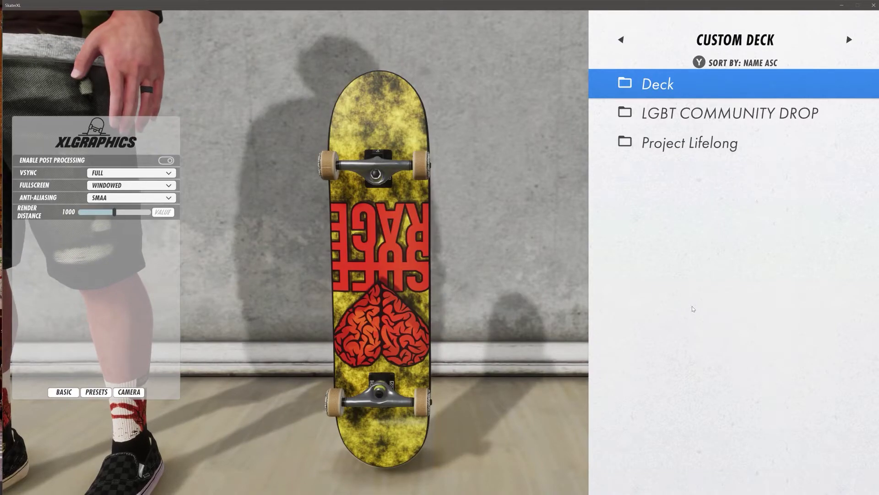
key(Left)
key(Left)
key(Left)
key(Down)
key(Return)
key(Down)
key(Down)
key(Down)
key(Down)
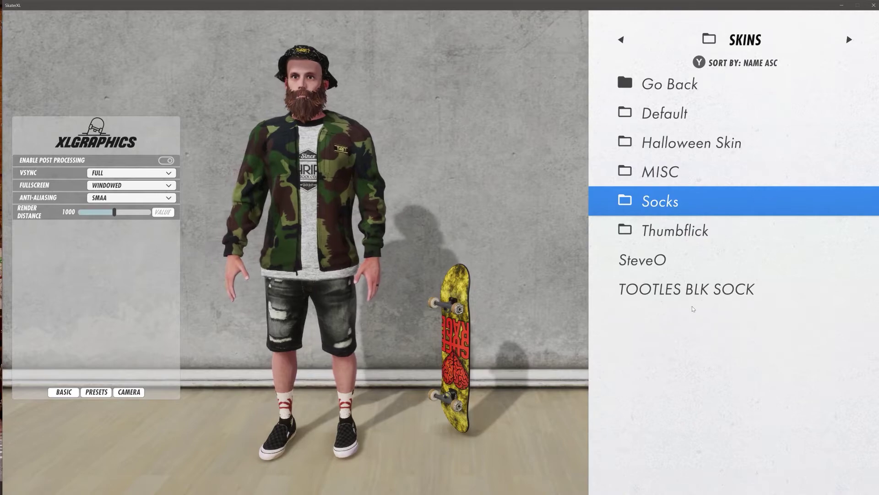
key(Return)
Step: Open CRUSTY_DROP and preview sock designs like BonesBorder, Boneslogos, BonesRimStripes and BWDiamondsRimSTRP
key(Down)
key(Return)
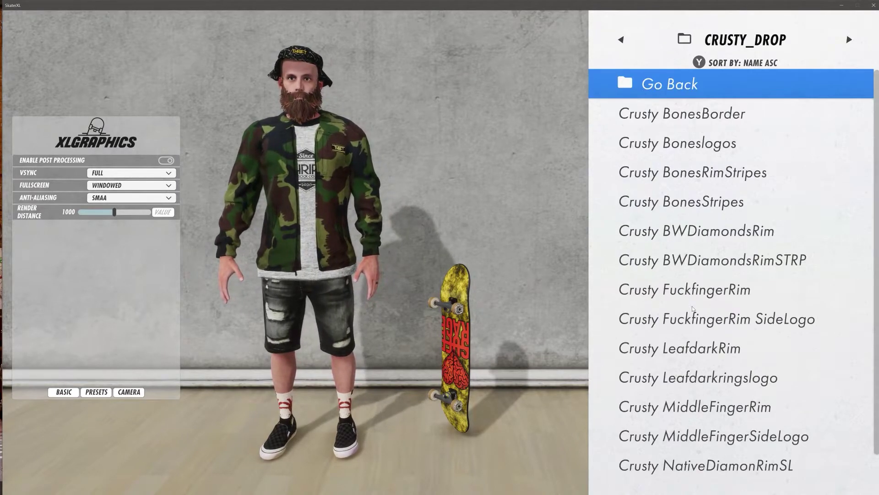
key(Down)
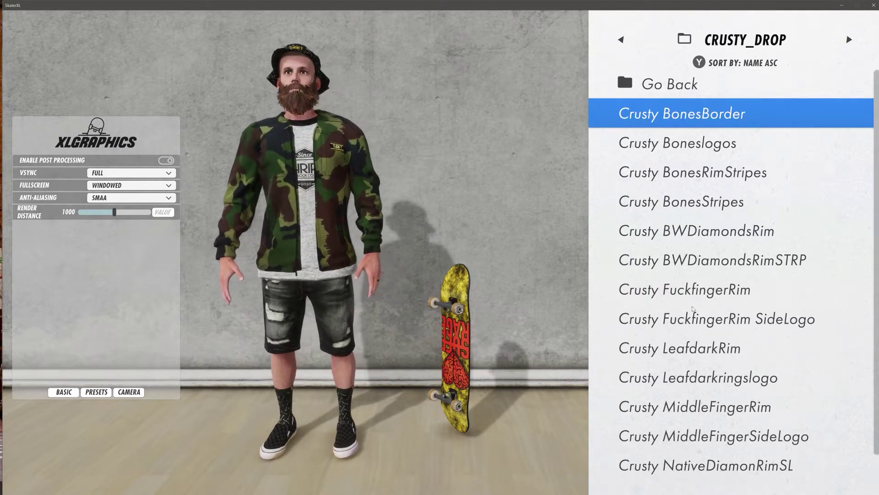
key(Down)
key(Down)
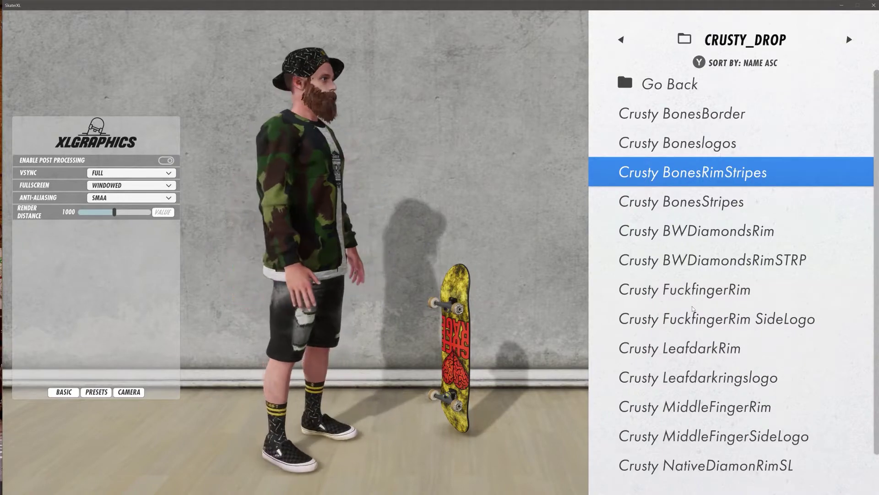
key(Down)
key(Down)
key(Down)
key(Down)
key(Down)
key(Down)
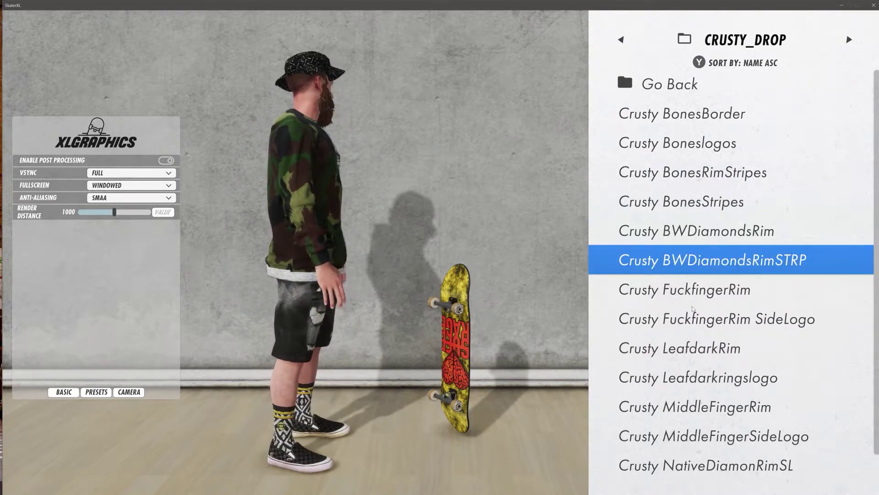
key(Down)
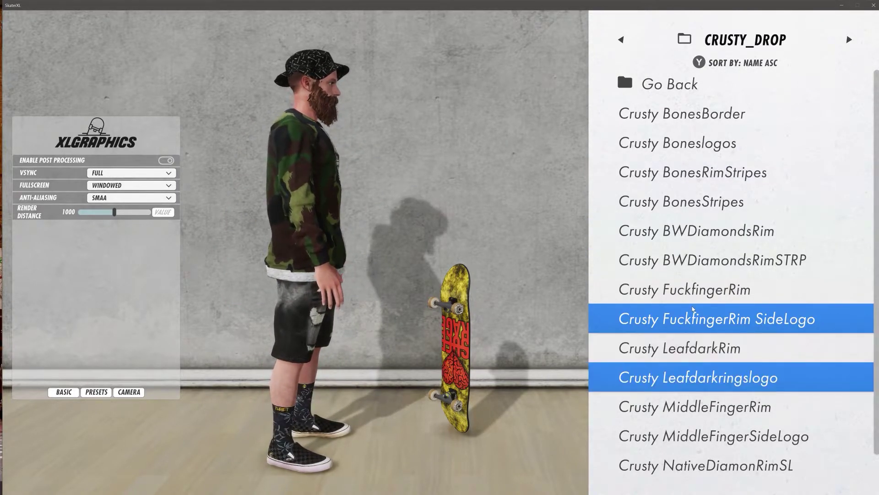
key(Down)
key(Down)
key(Down)
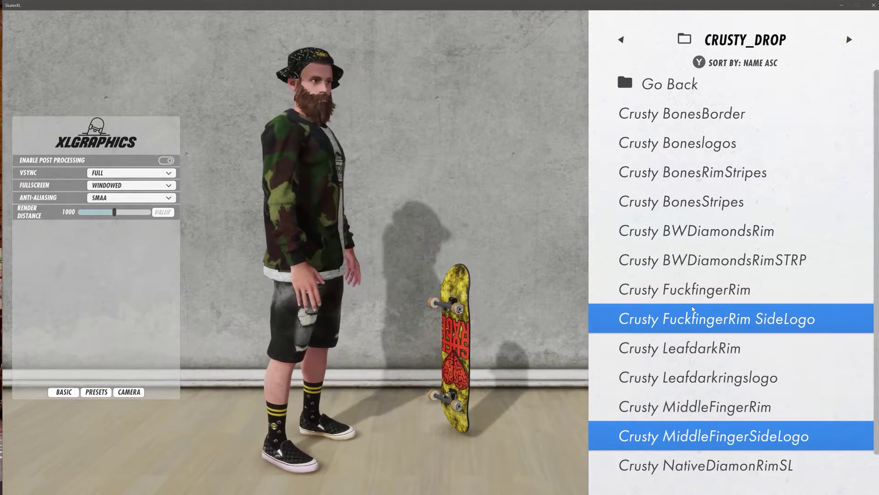
key(Down)
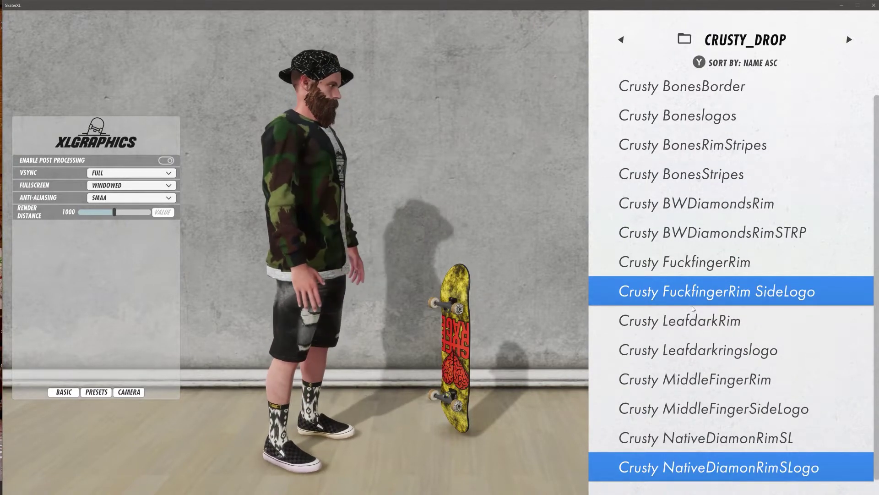
key(Up)
key(Up)
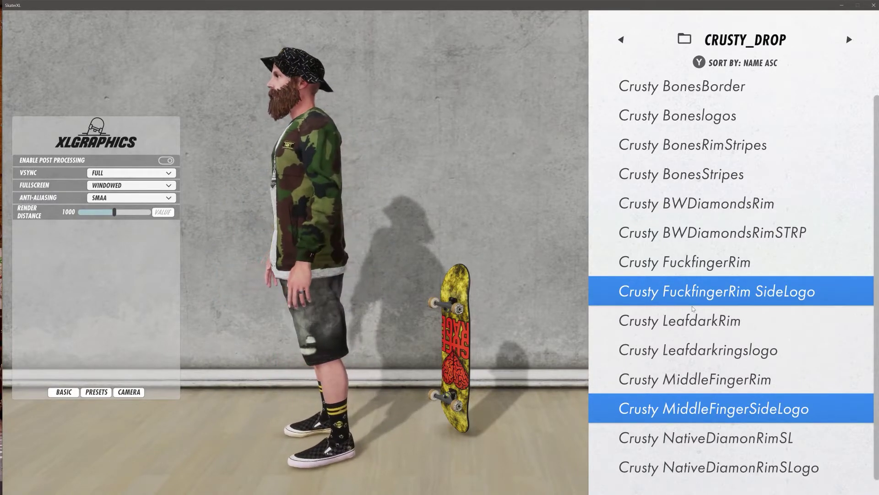
key(Up)
key(Up)
key(Up)
key(Up)
key(Up)
key(Up)
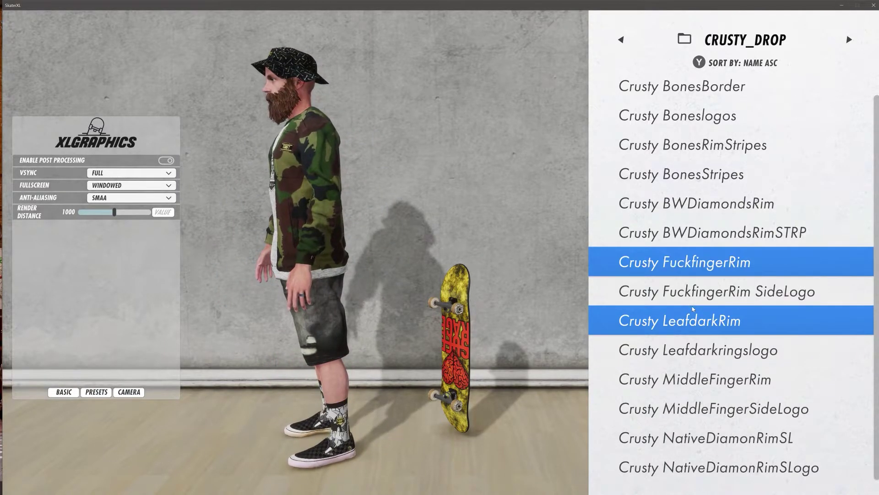
key(Up)
key(Up)
key(Up)
key(Up)
key(Up)
key(Up)
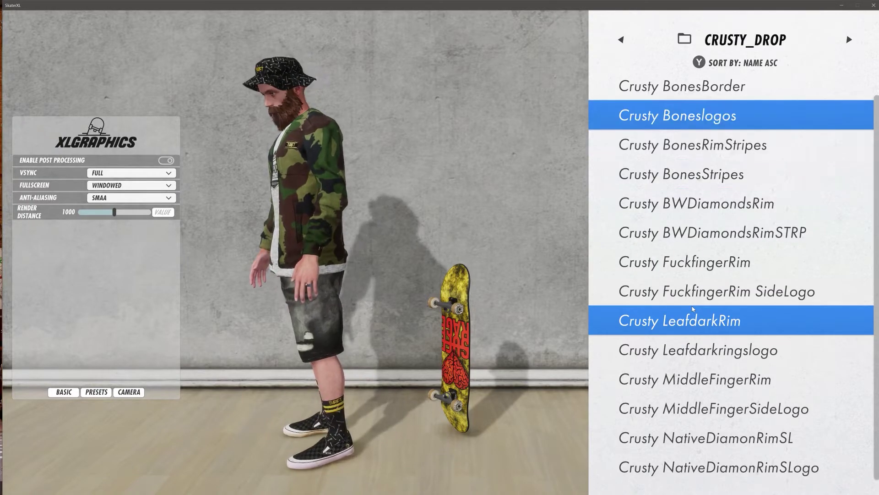
key(Up)
key(Down)
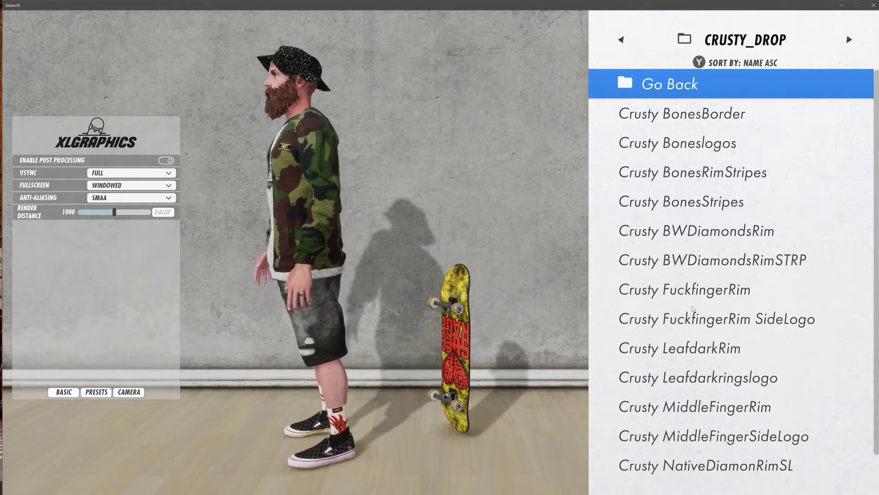
Step: Exit the menus to skating, hide the XLGraphics panel, and bring up the GearUtils 2.0 panel
key(Escape)
key(Escape)
key(Escape)
key(Escape)
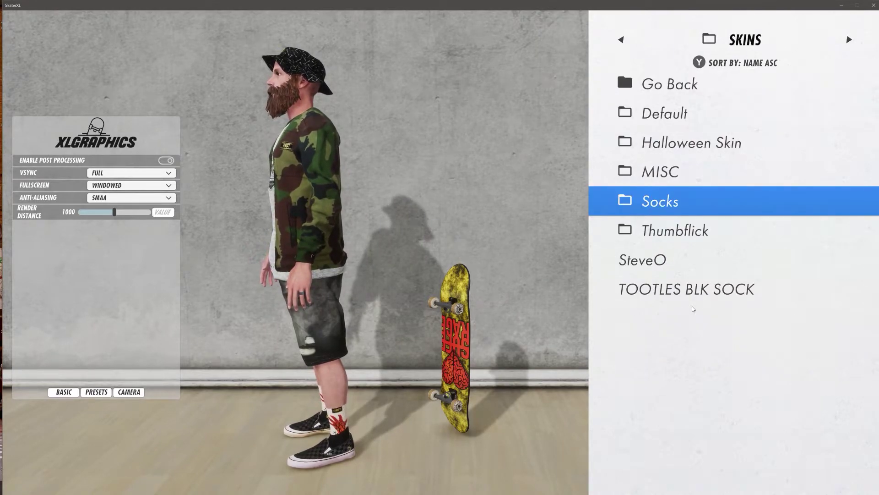
key(Escape)
key(Escape)
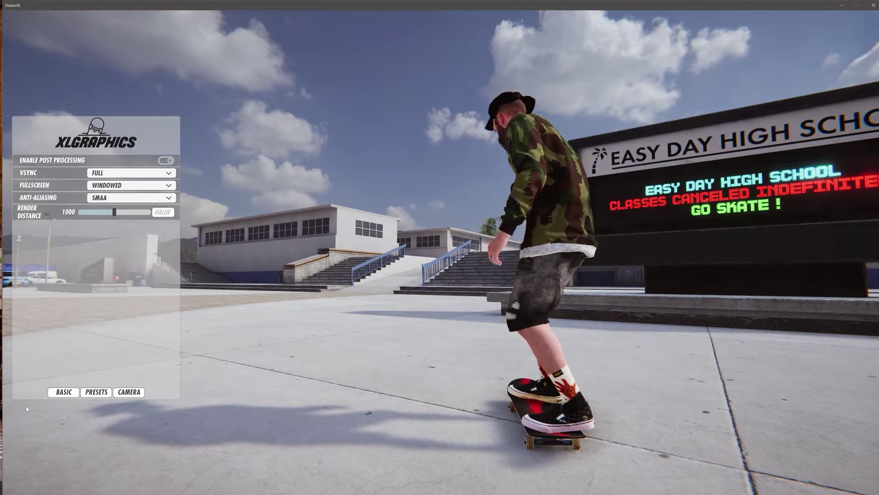
key(BackSpace)
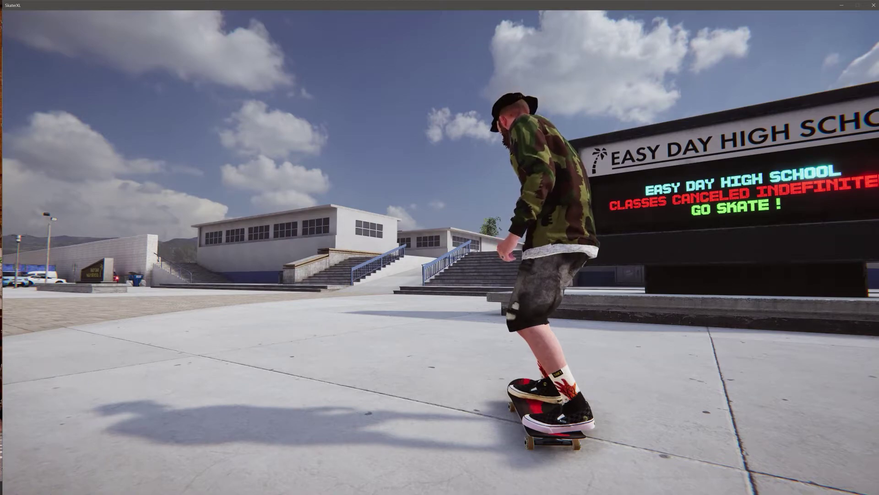
key(g)
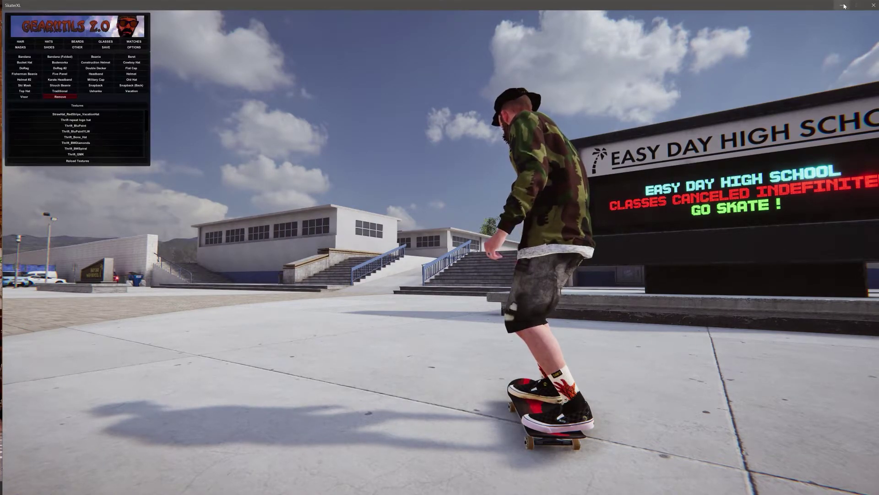
key(g)
key(g)
key(g)
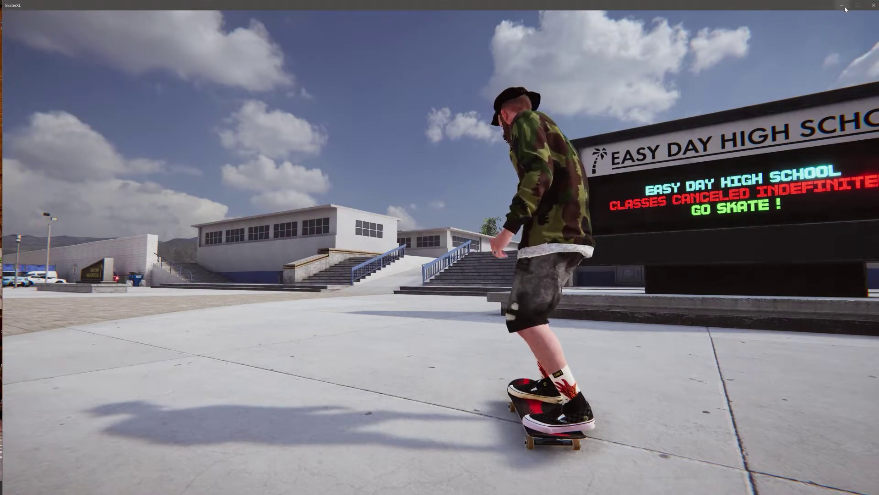
Step: Check the Gear Utils mod page and UnityModManager's Mods list in Chrome, then minimize Chrome
key(alt+Tab)
click(298, 488)
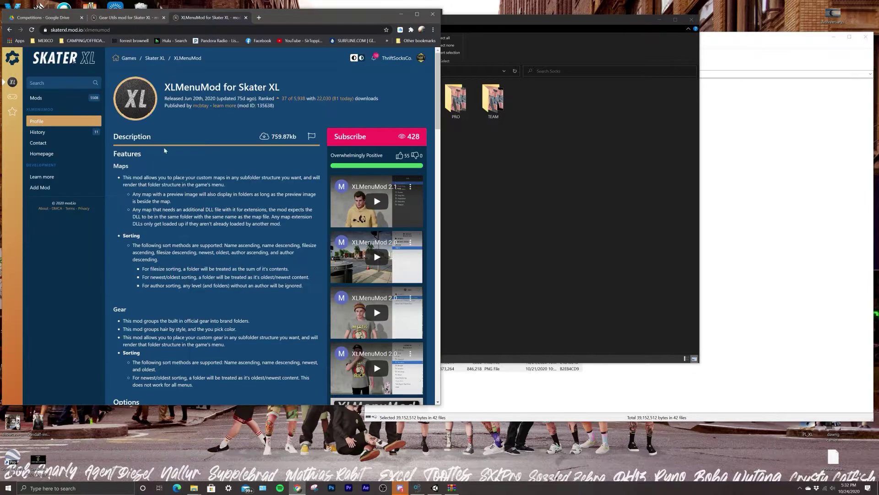
click(111, 19)
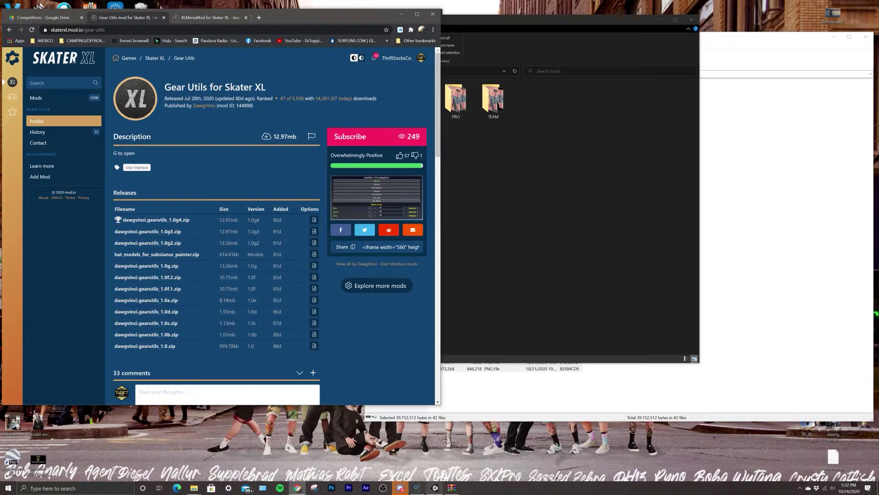
click(418, 488)
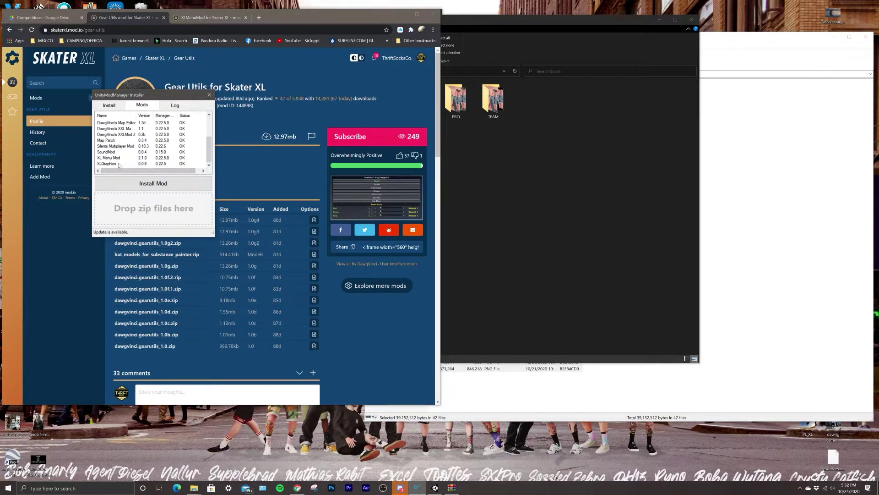
scroll(119, 165, up, 2)
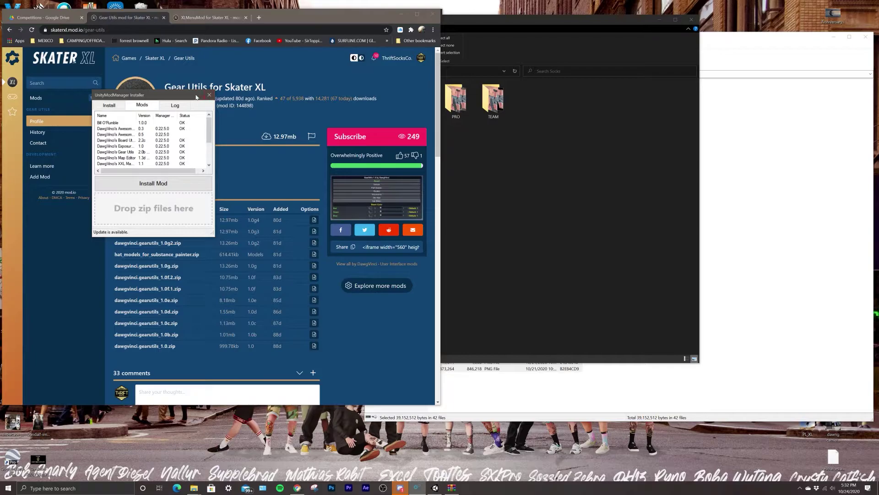
click(390, 24)
click(400, 16)
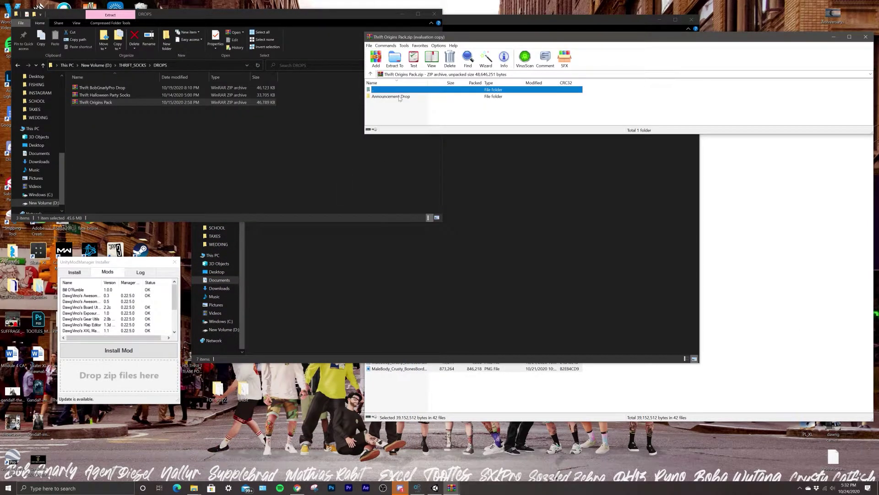
Step: Dismiss the WinRAR licence reminder and open Announcement Drop > HATS in the archive
click(671, 60)
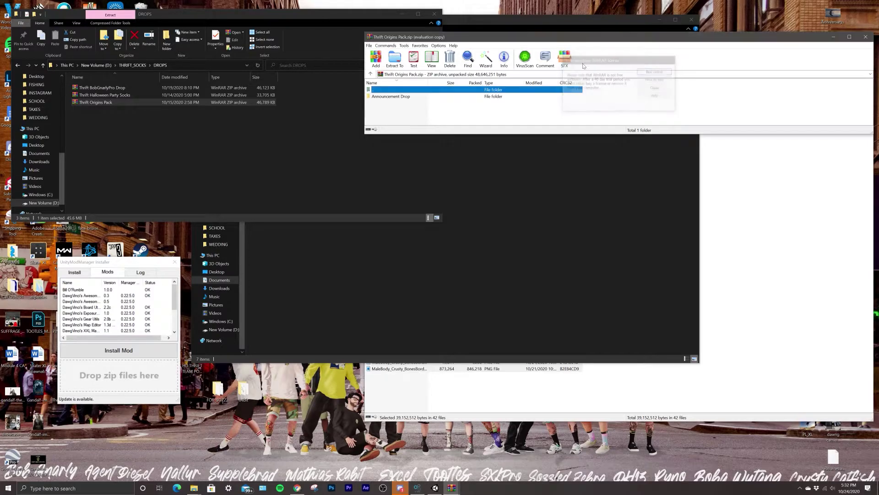
double_click(393, 97)
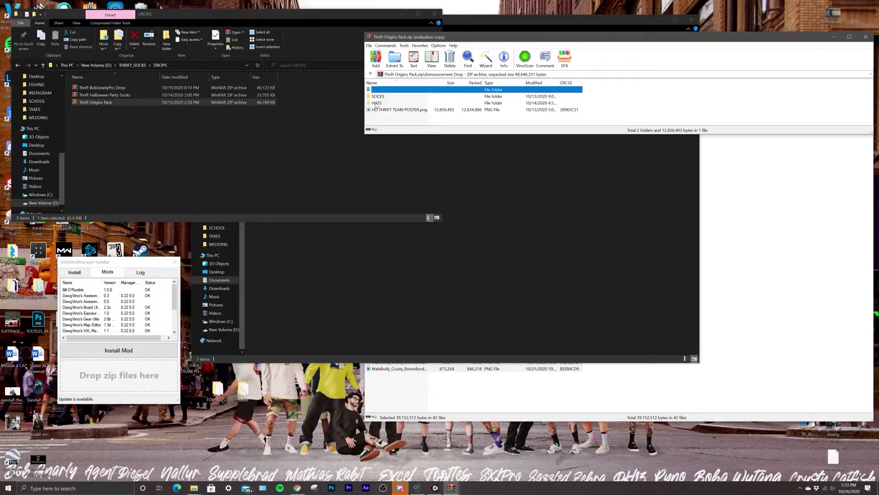
double_click(376, 103)
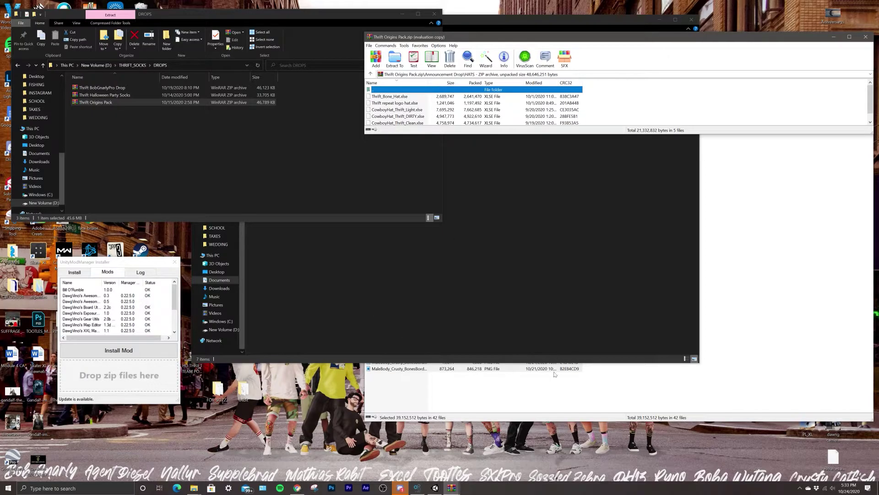
Step: Go from the Socks folder up through Gear and SkaterXL into the GearUtils folder
click(498, 288)
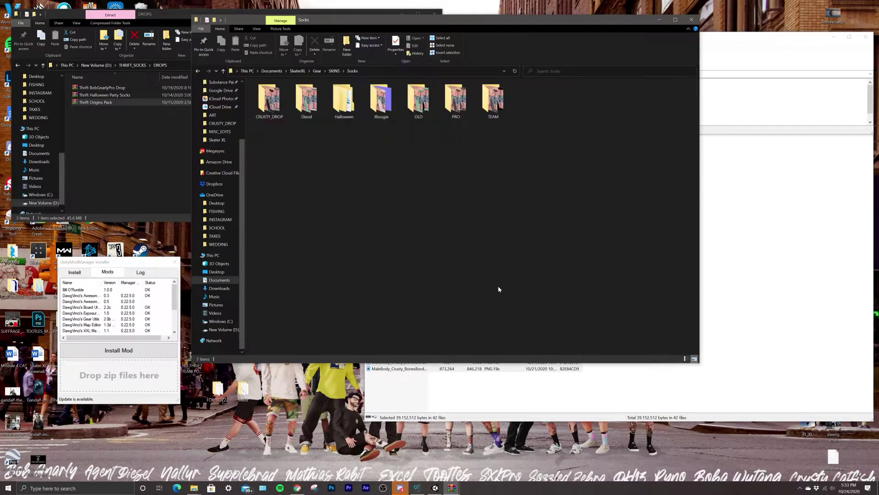
click(317, 71)
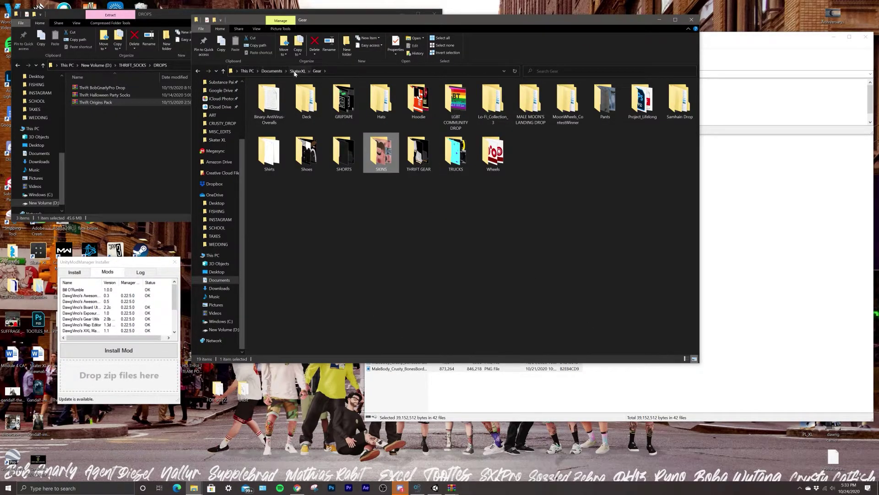
click(296, 72)
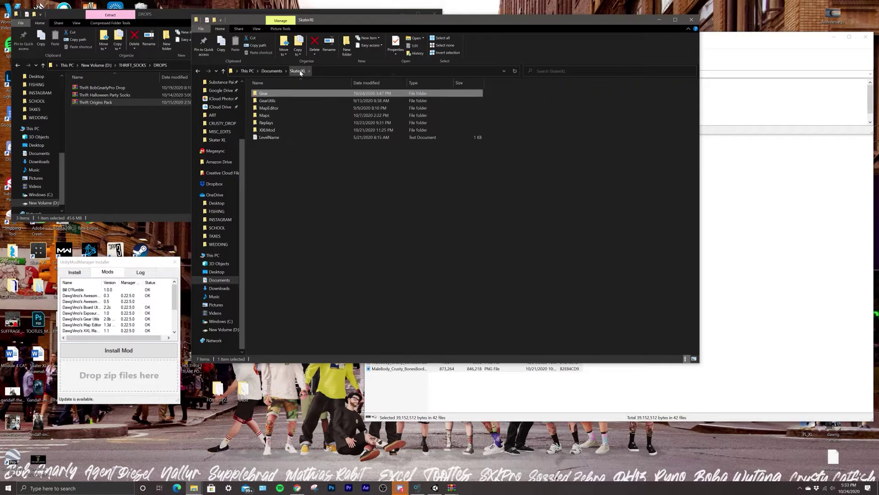
double_click(267, 101)
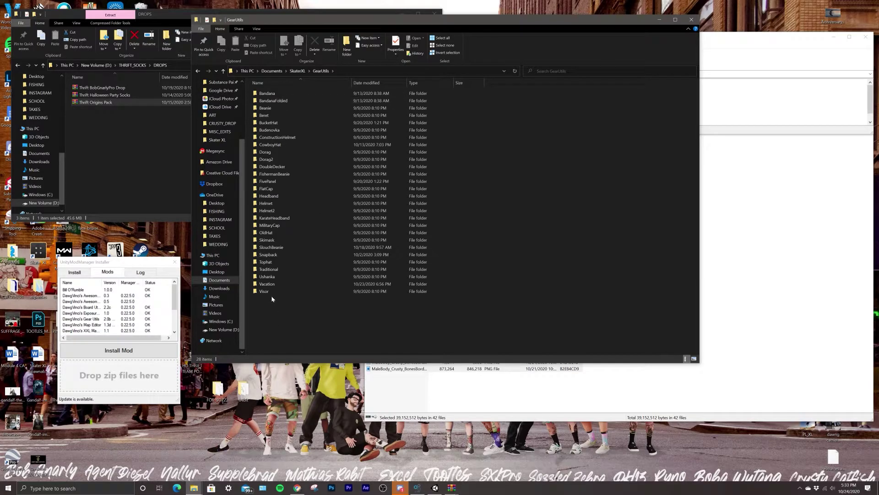
Step: Look inside the Vacation and CowboyHat texture folders, then return to the running Skater XL game
double_click(267, 284)
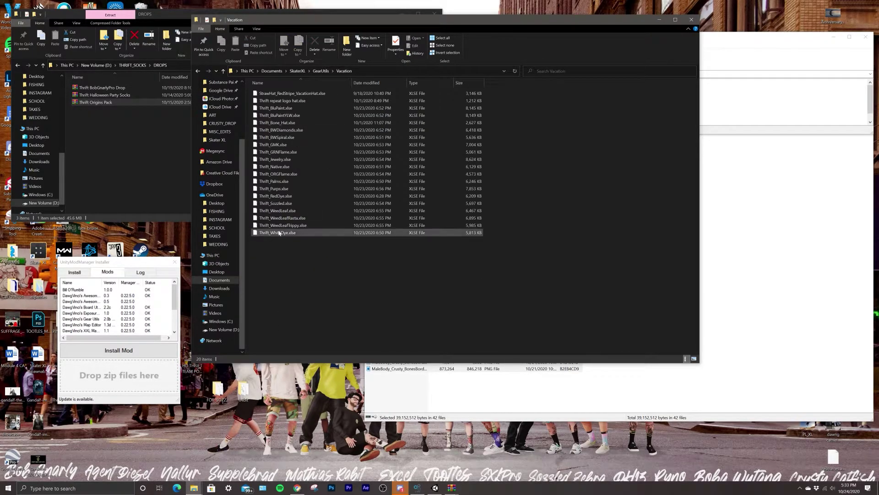
click(320, 70)
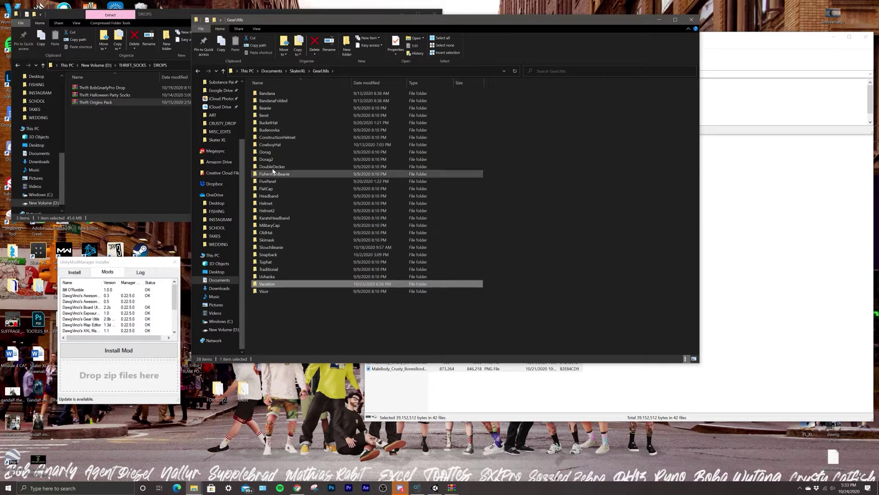
click(272, 144)
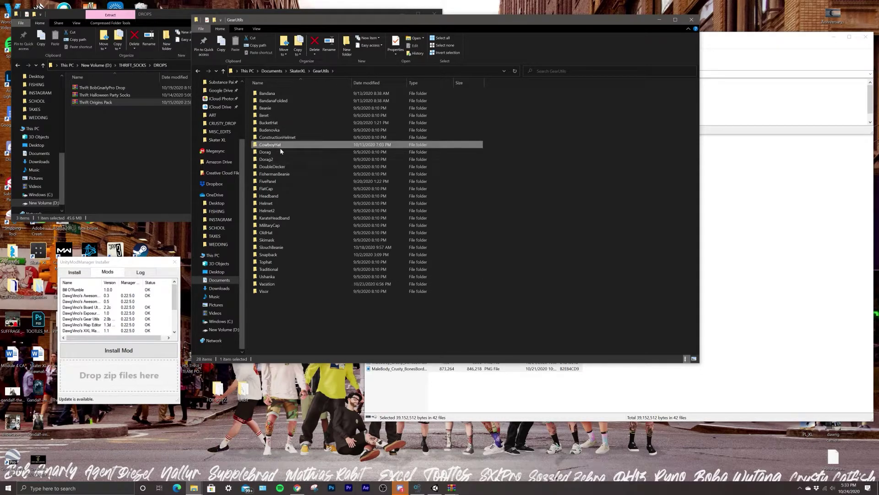
double_click(268, 144)
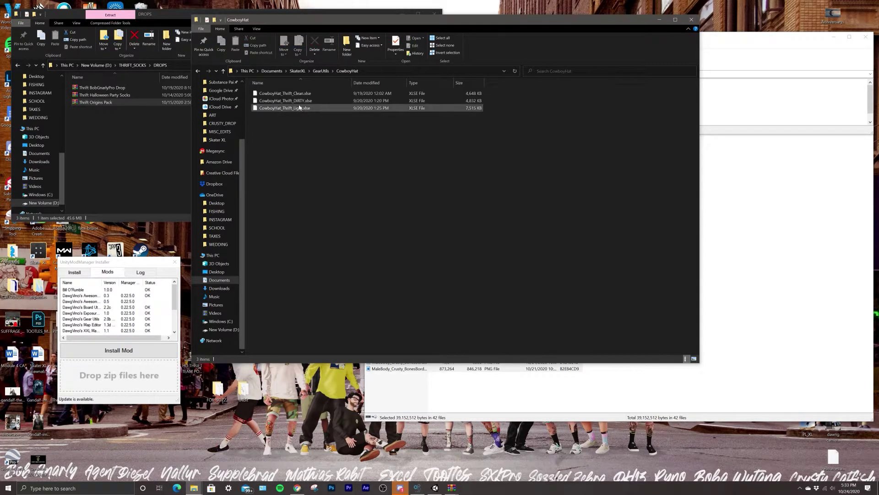
click(435, 488)
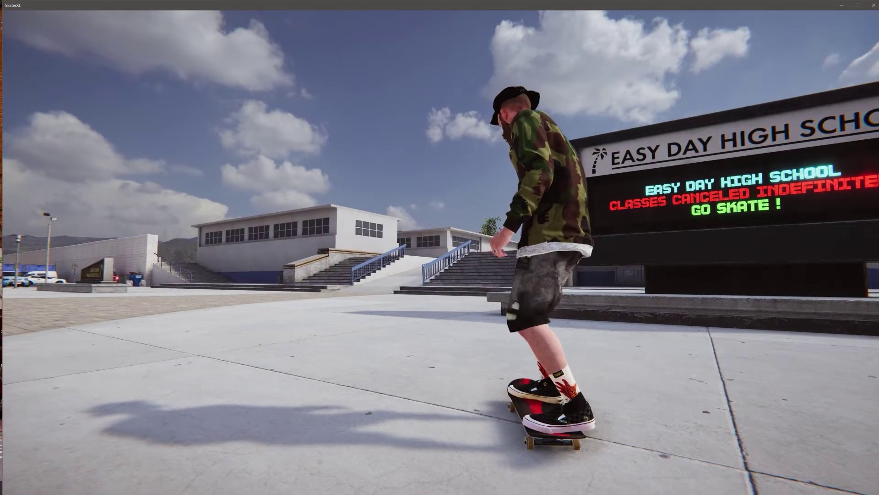
Step: Pin-drop the skater to a new spot in the park and open the GearUtils 2.0 menu with F8
key(Down)
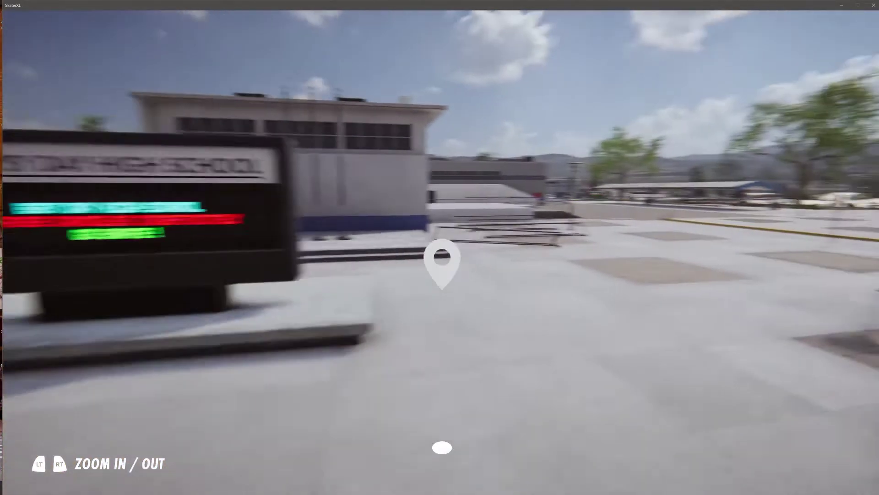
key(Return)
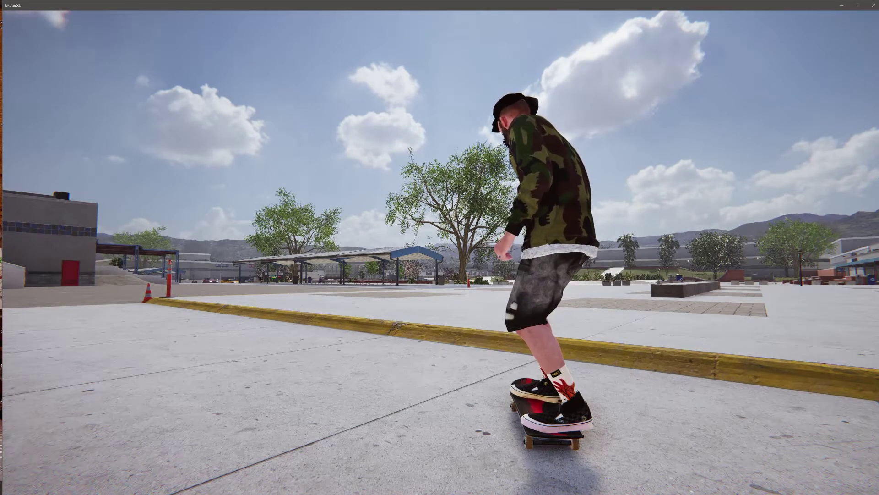
key(F8)
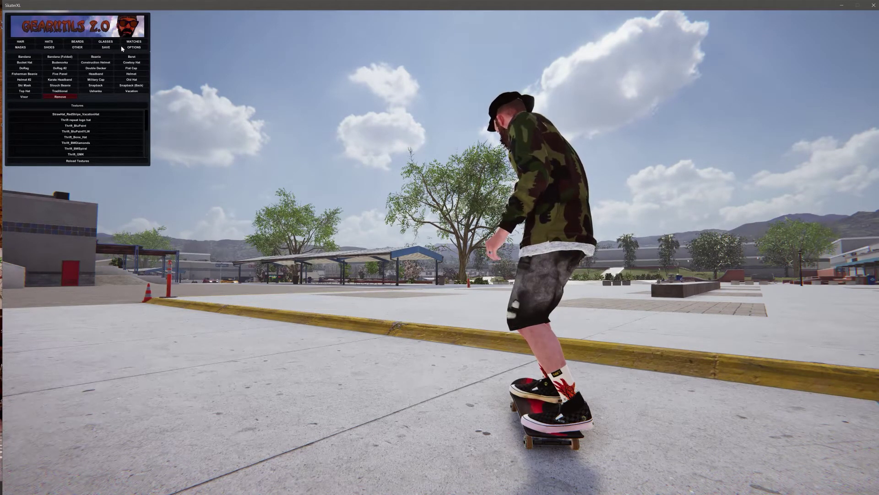
Step: Remove the current hat and put the Cowboy Hat on the skater, framing it up close
click(51, 42)
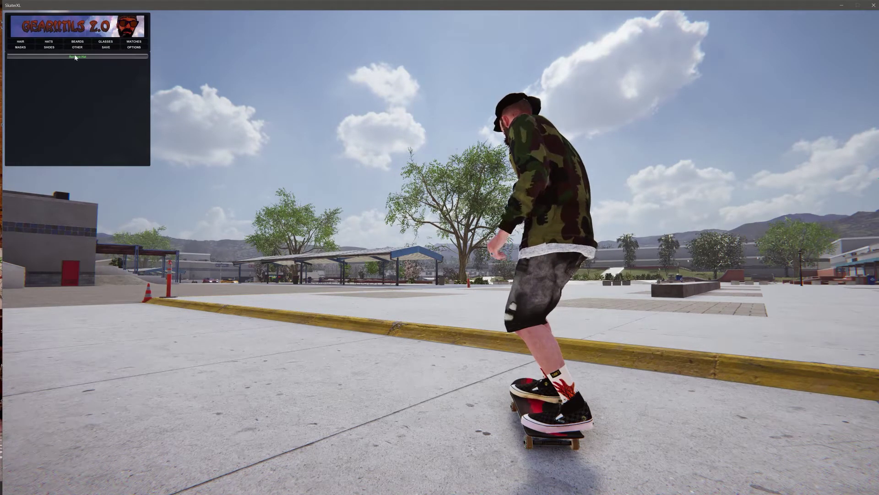
click(49, 41)
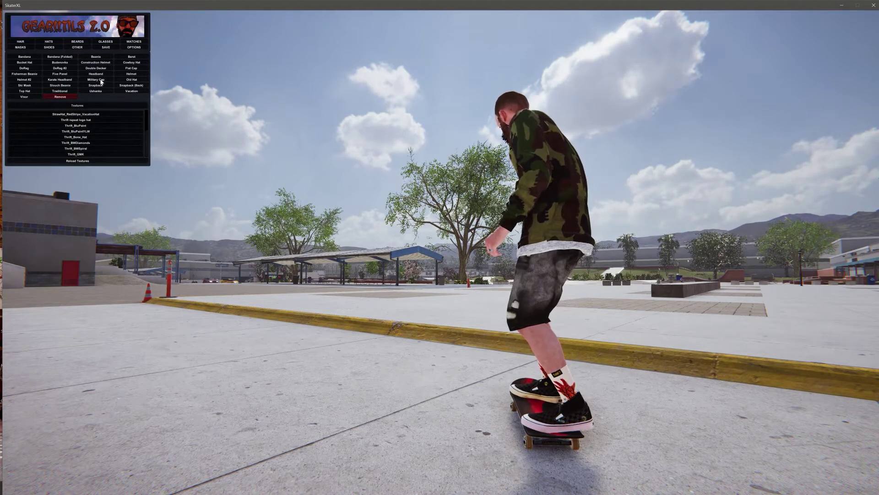
click(131, 63)
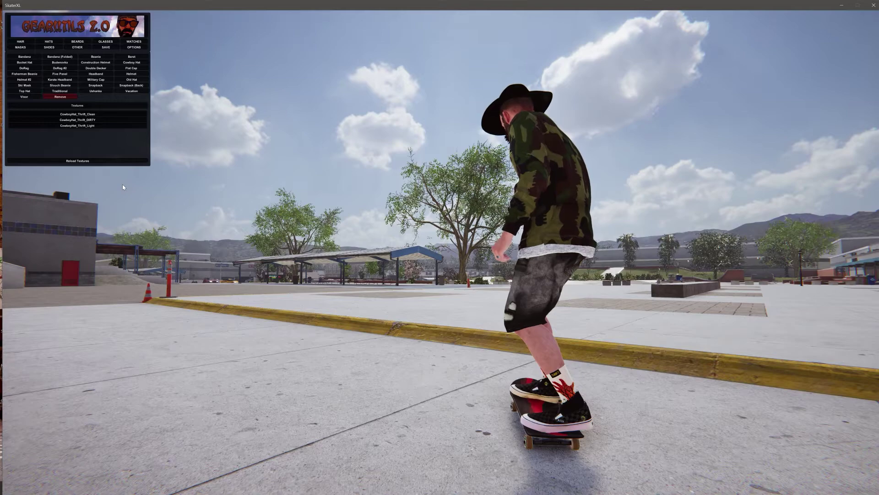
key(y)
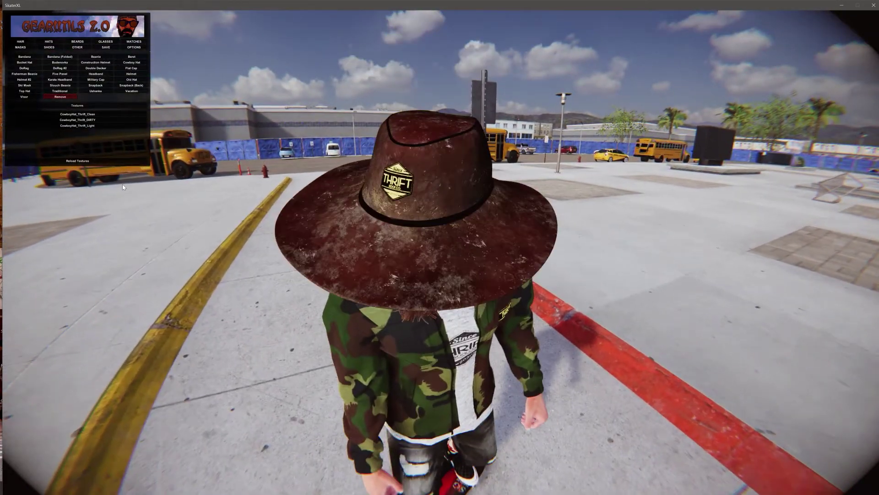
Step: Try the clean dark red and light worn CowboyHat_Thrift textures, then swap to the Vacation hat
click(87, 115)
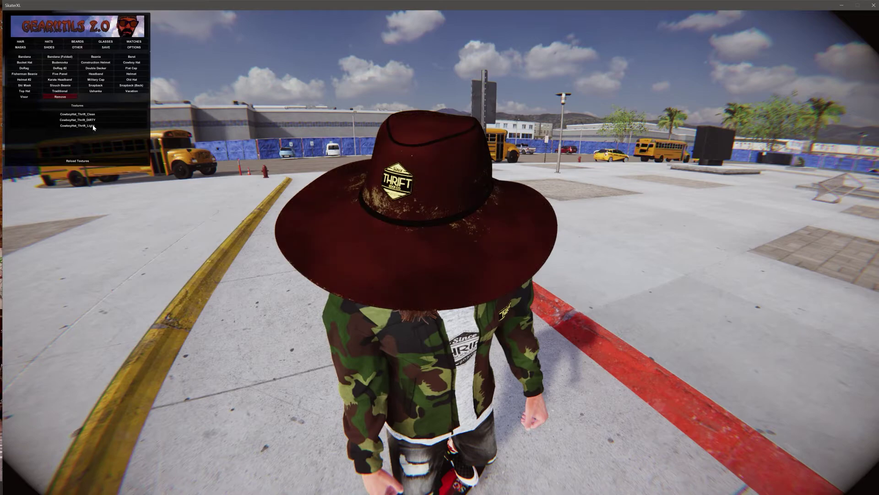
click(93, 127)
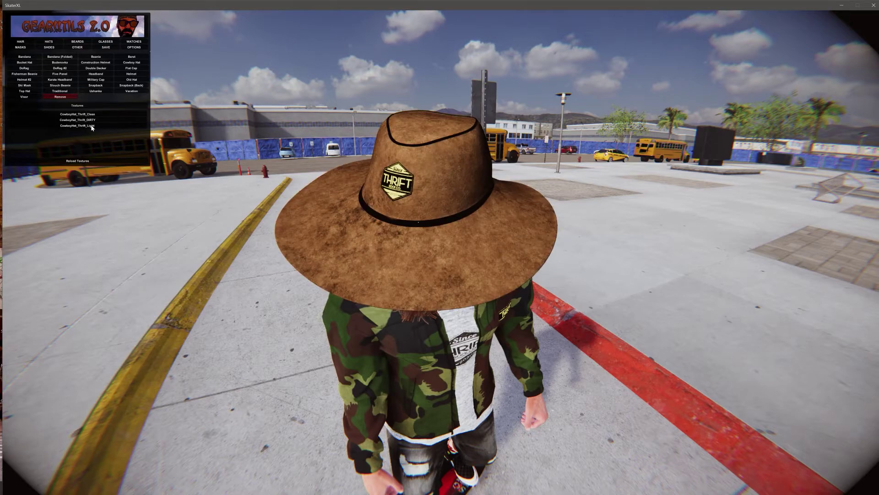
click(130, 92)
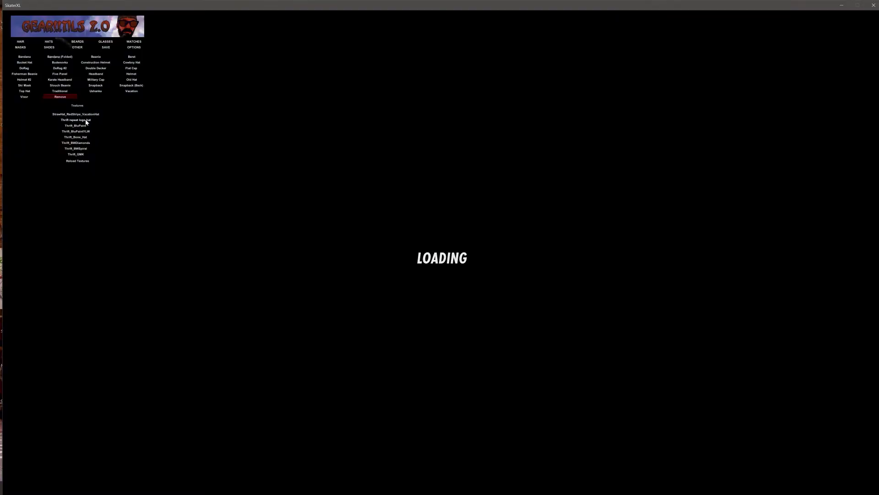
Step: Close the replay editor and try blue paint, Thrift_Bone_Hat, Thrift_BWSpiral and Thrift_GMK on the Vacation hat
key(Escape)
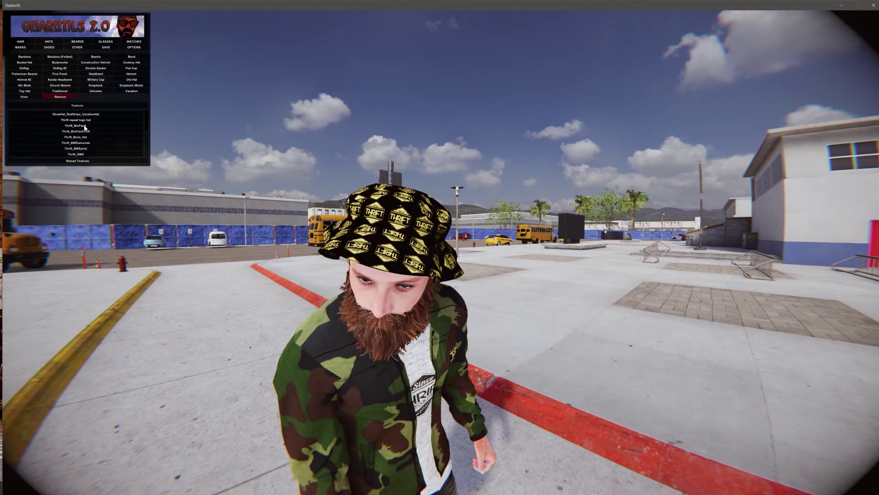
click(86, 132)
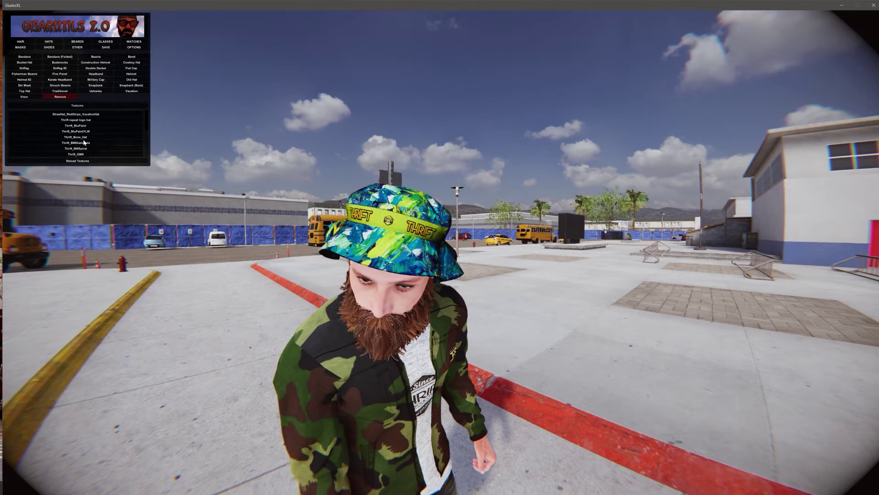
click(84, 138)
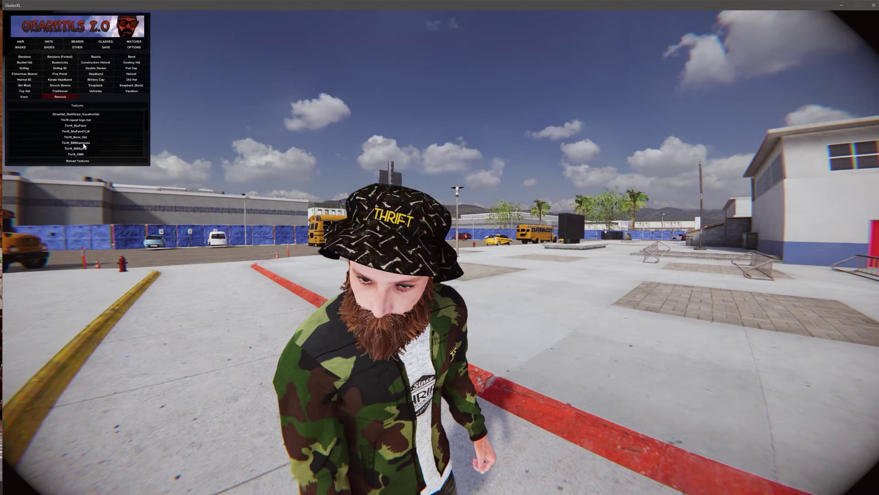
click(84, 148)
click(85, 149)
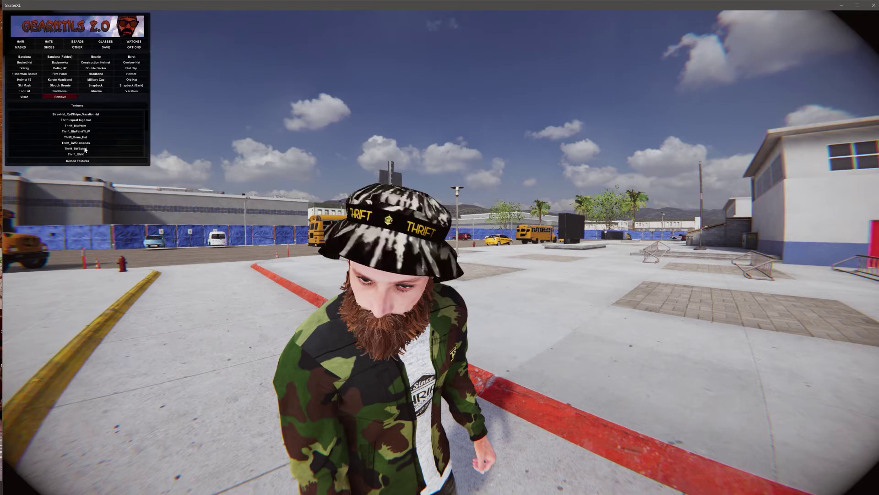
click(85, 155)
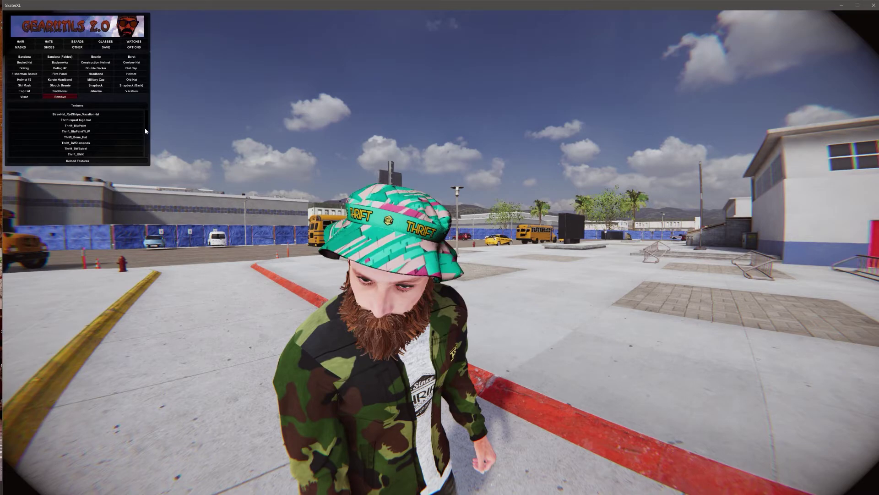
Step: Continue through the tie-dye, leaf, Thrift_Palms, flame and Thrift_Jewelry textures, ending on Thrift_GRNFlame
scroll(146, 131, down, 3)
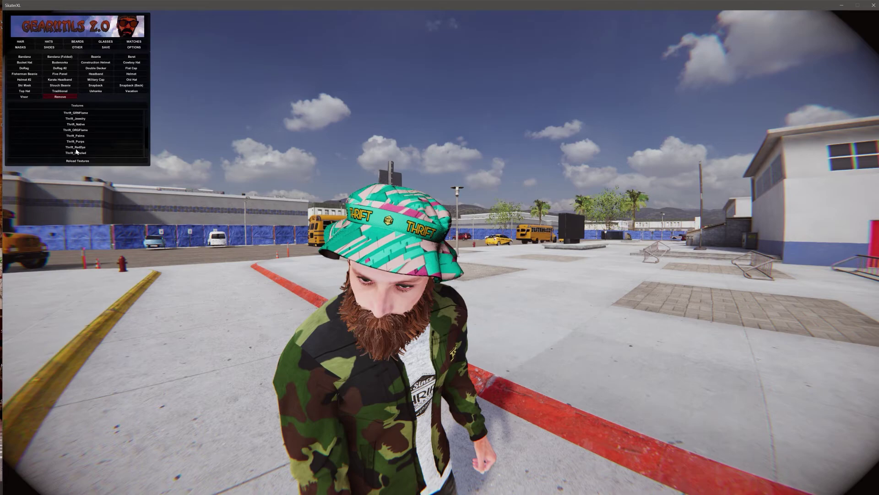
click(76, 148)
click(76, 136)
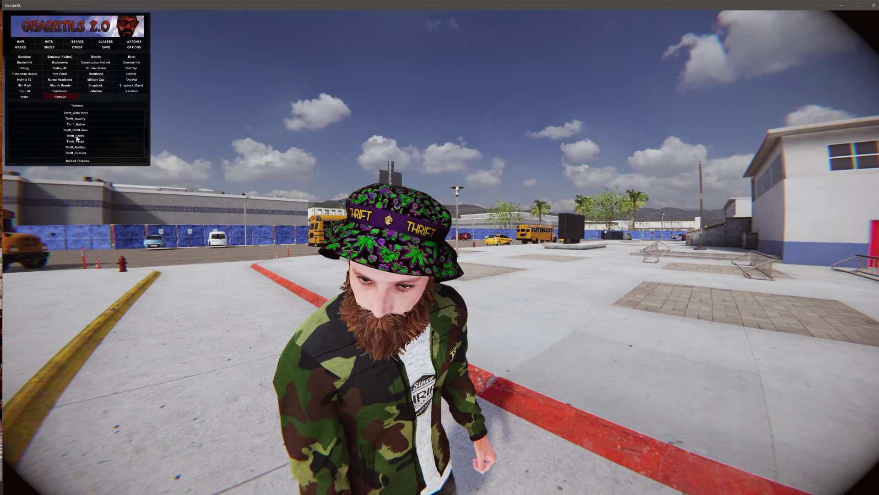
click(76, 135)
click(77, 130)
click(78, 118)
click(79, 118)
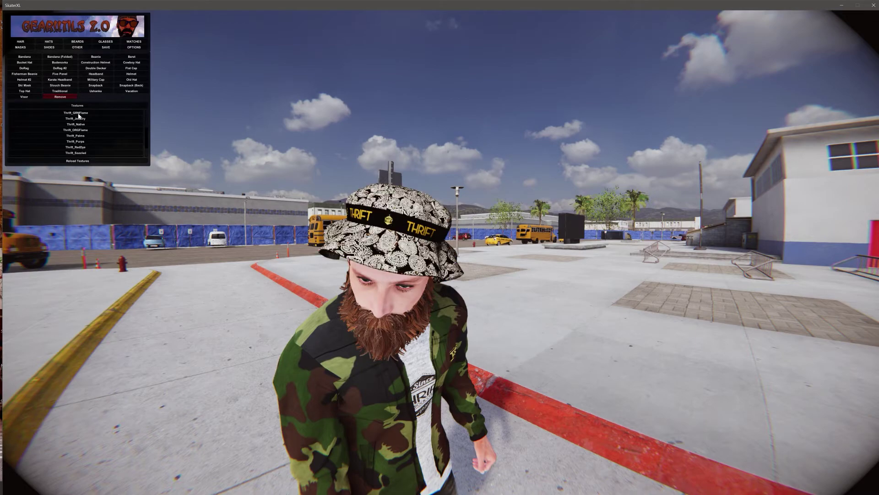
click(78, 114)
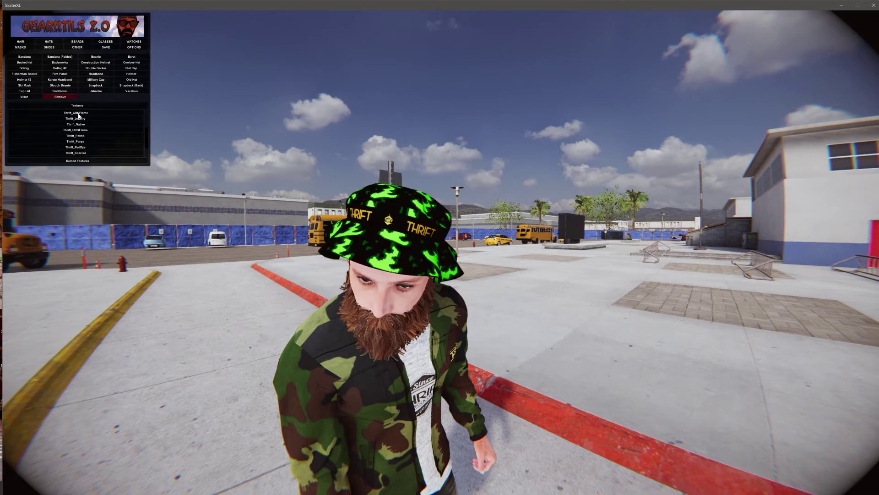
Step: Close the GearUtils menu, leaving the skater in the green-flame Thrift_GRNFlame Vacation hat
key(Escape)
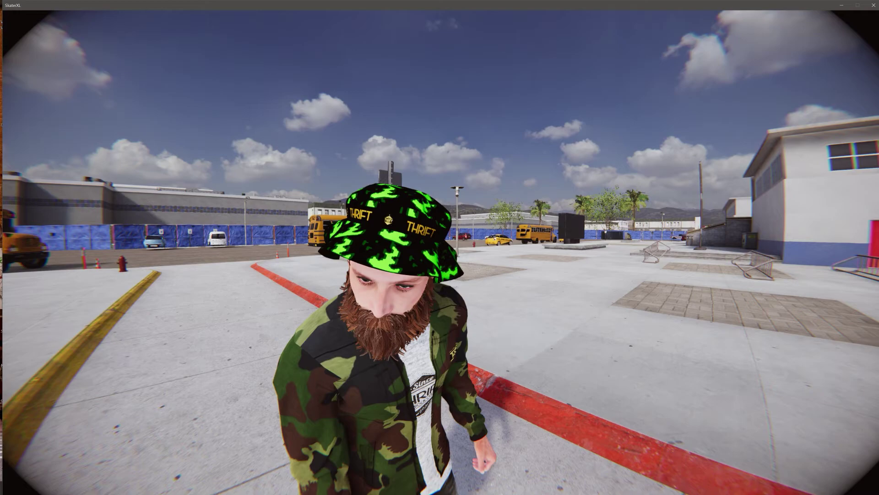